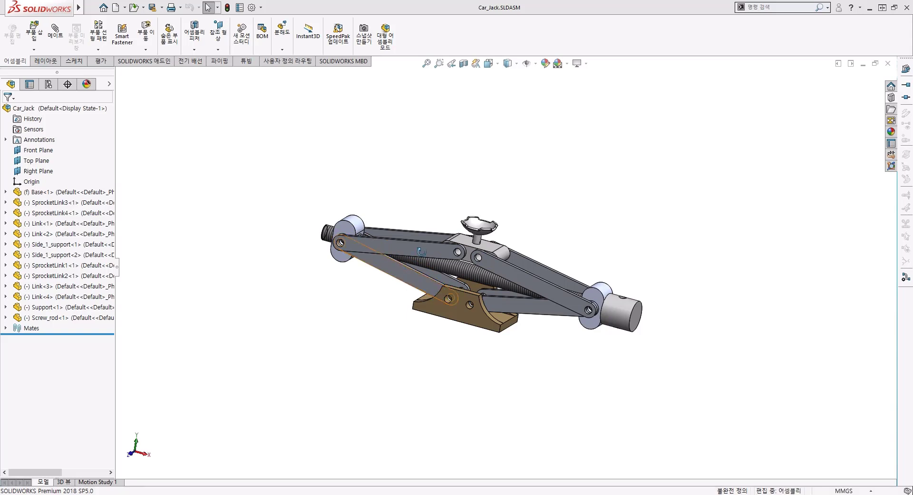
Step: Examine the car jack's mates by highlighting Coincident18, Screw1 and Hinge1 on the model
middle_click_drag(405, 285, 375, 265)
scroll(375, 265, "down", 1)
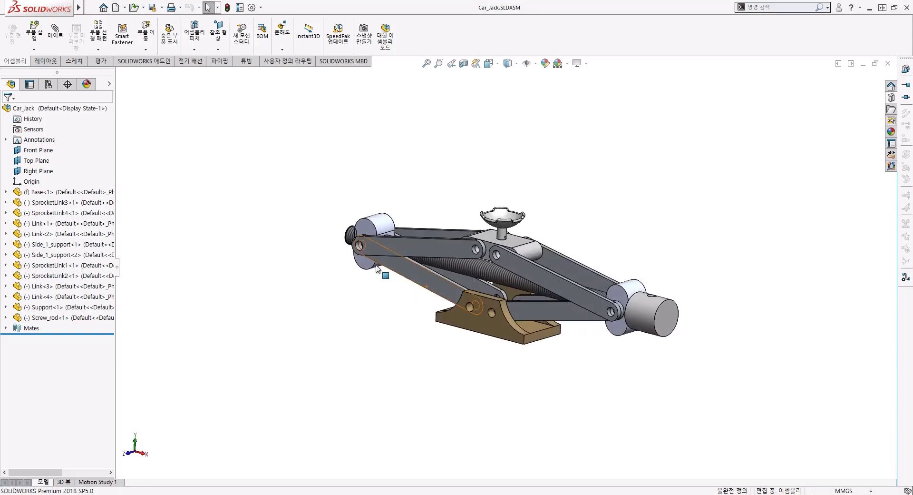
scroll(471, 262, "down", 3)
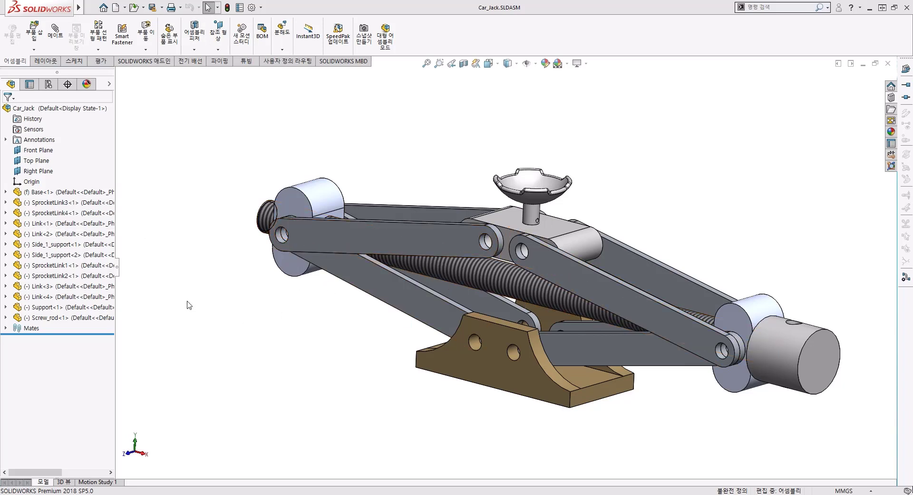
left_click(10, 327)
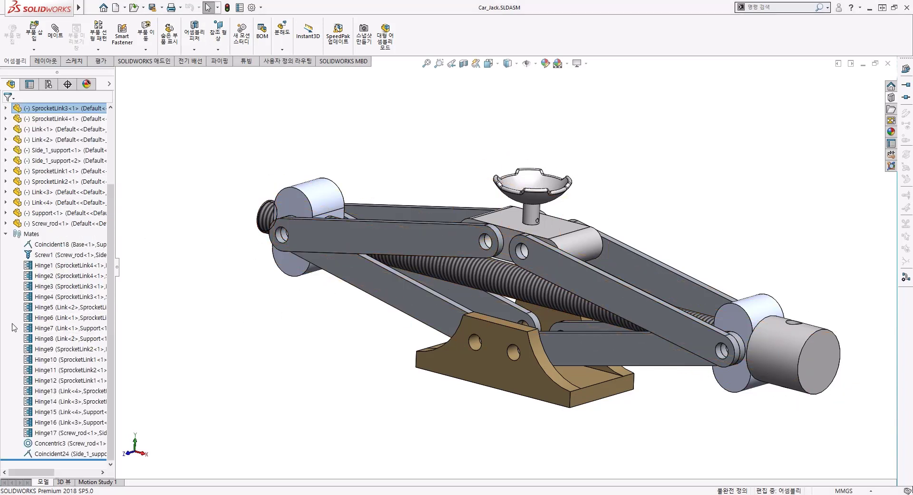
left_click(75, 256)
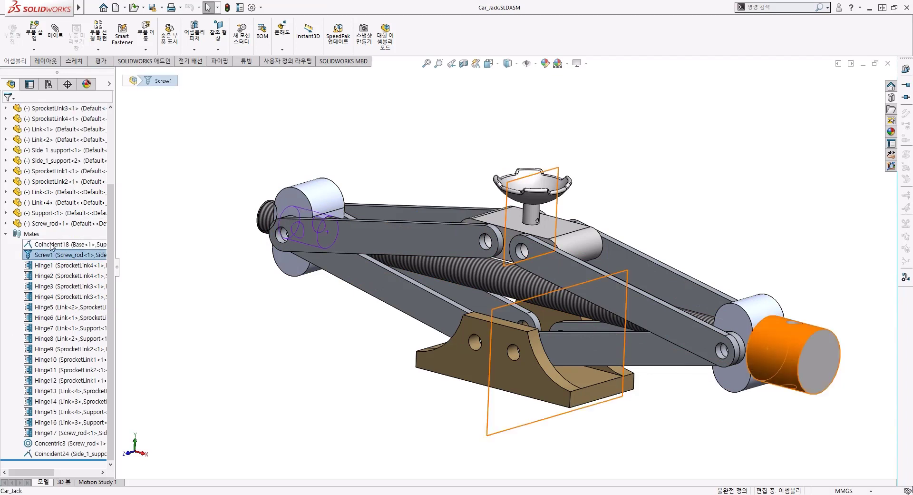
left_click(71, 245)
left_click(54, 257)
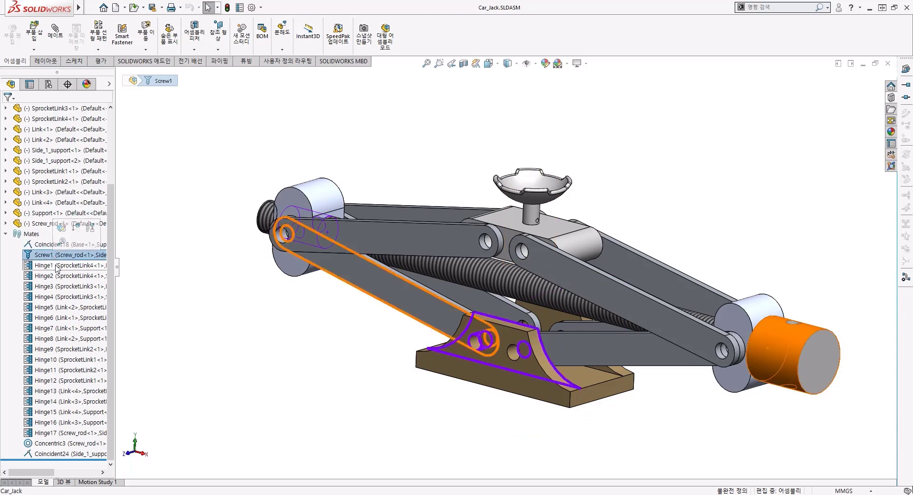
left_click(53, 265)
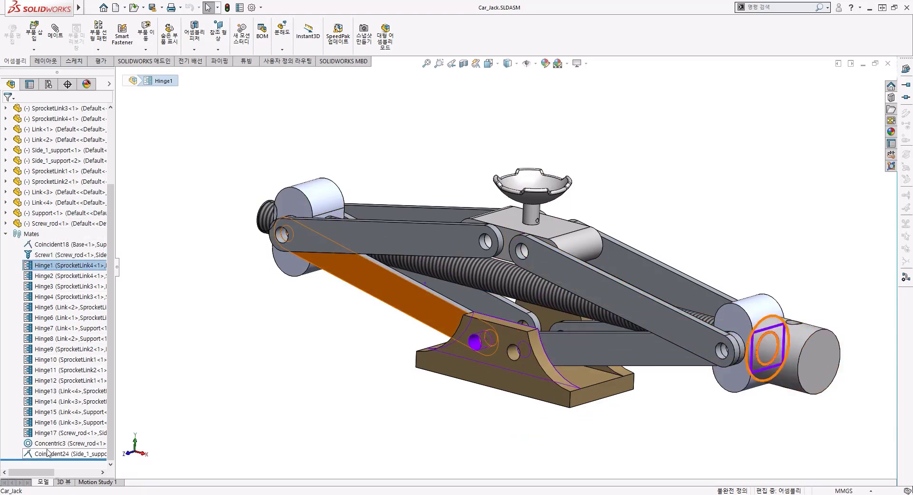
left_click(5, 234)
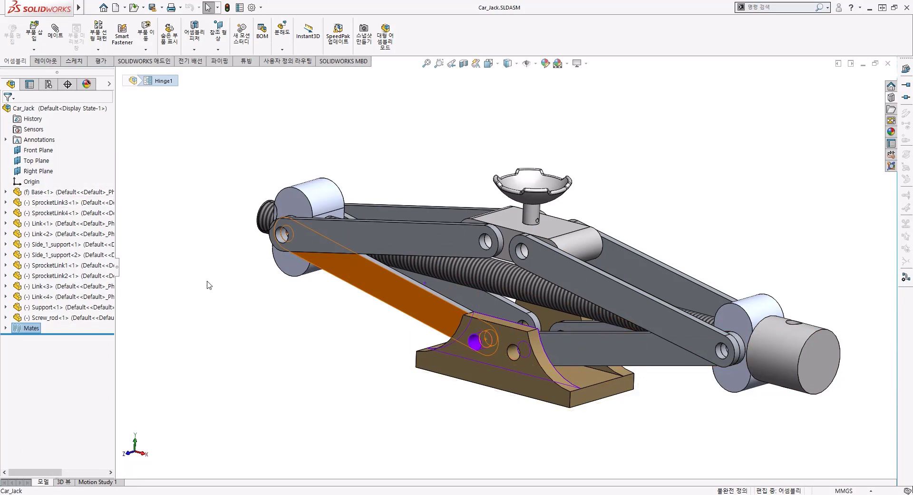
left_click(190, 249)
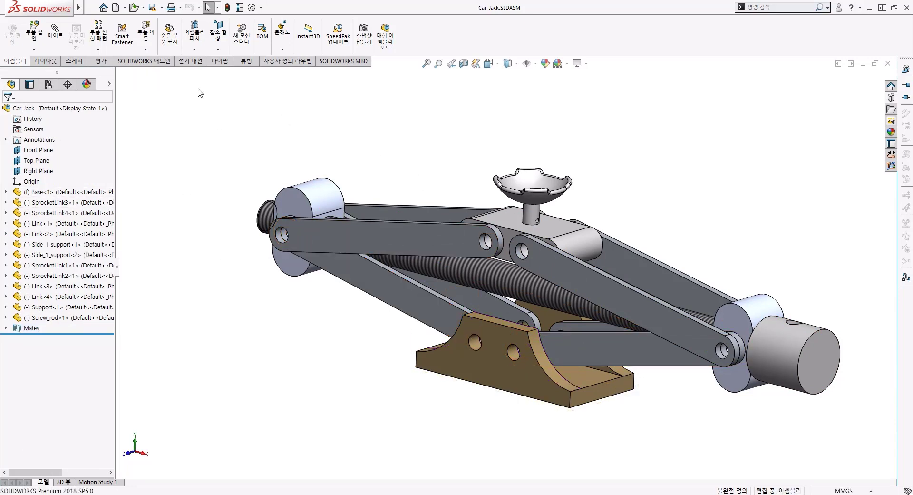
Step: Check in the add-ins list that SOLIDWORKS Motion is enabled, and accept the list
mouse_move(80, 8)
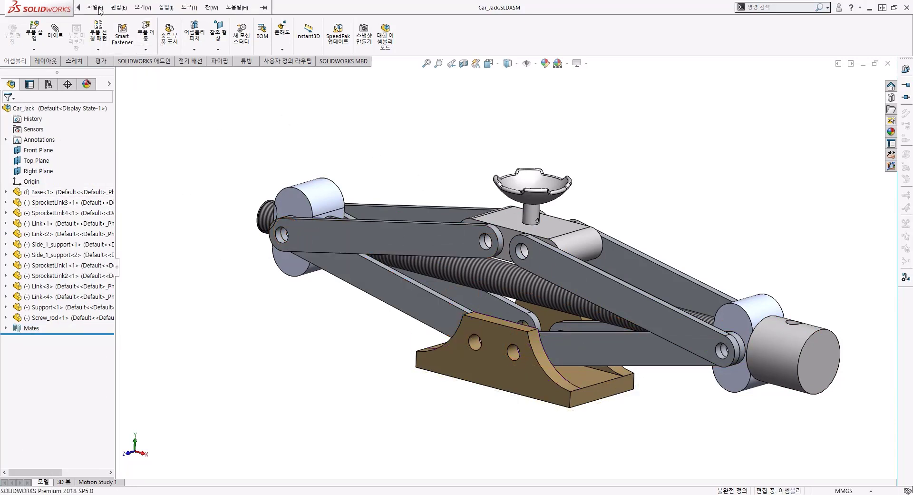
left_click(193, 11)
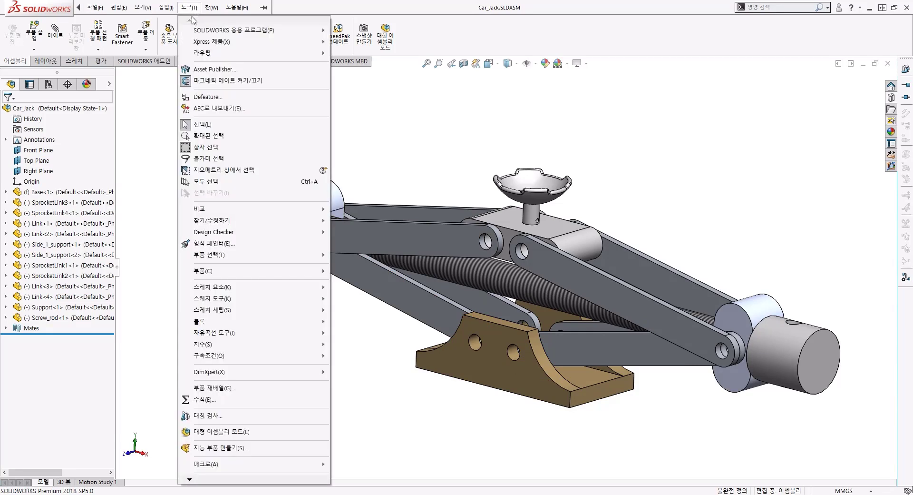
mouse_move(210, 479)
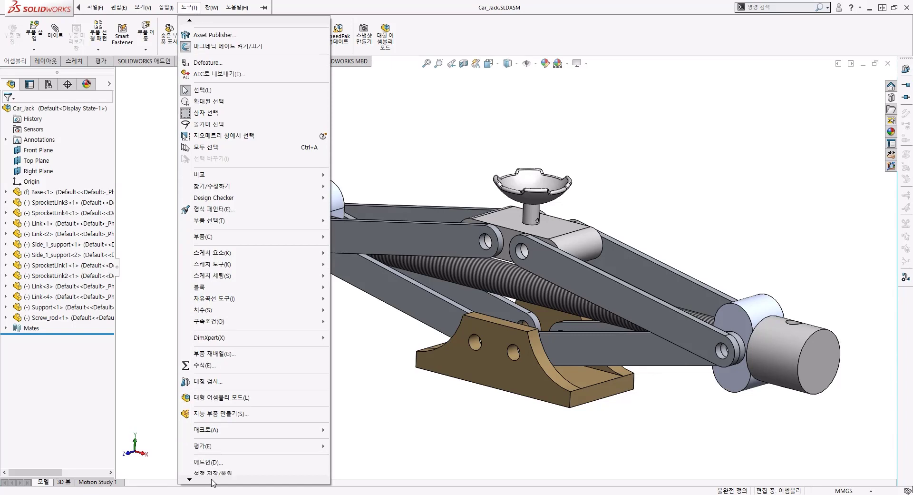
left_click(213, 457)
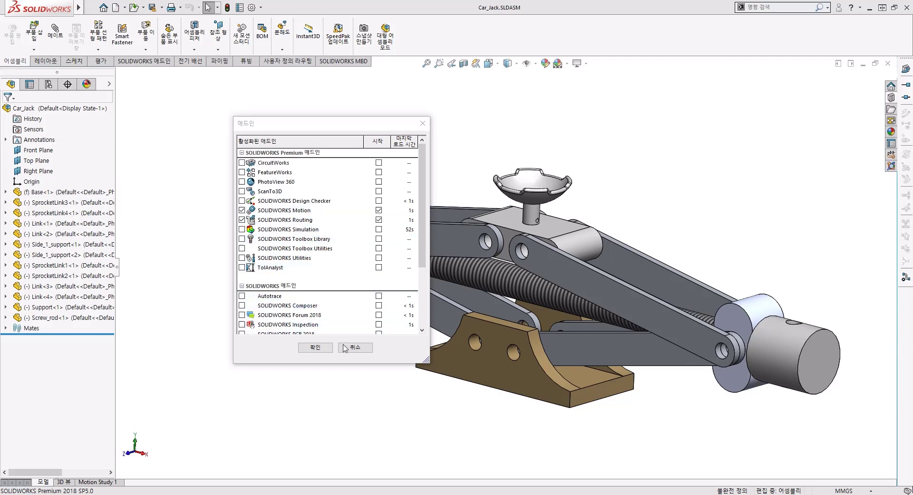
left_click(317, 354)
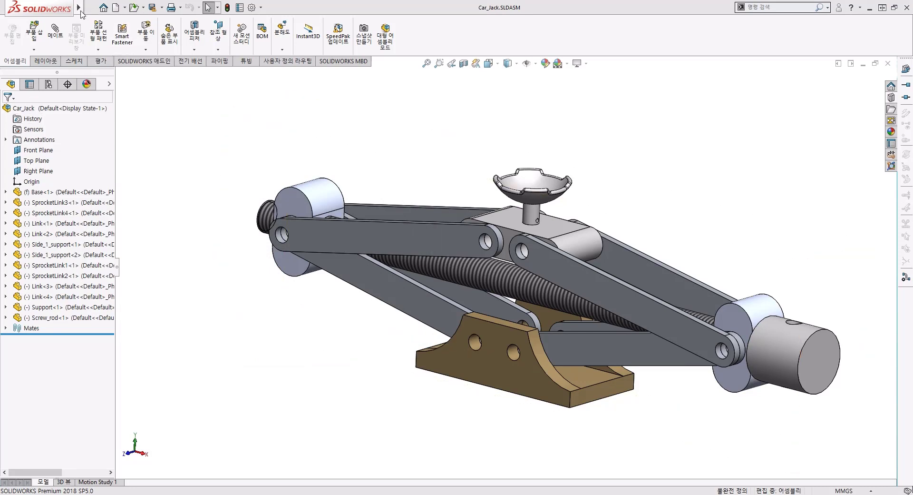
mouse_move(76, 6)
left_click(188, 7)
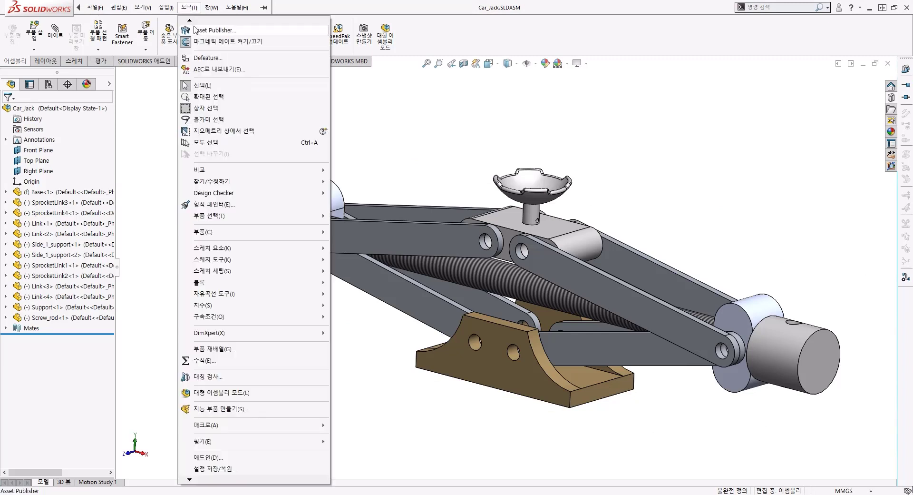
mouse_move(213, 480)
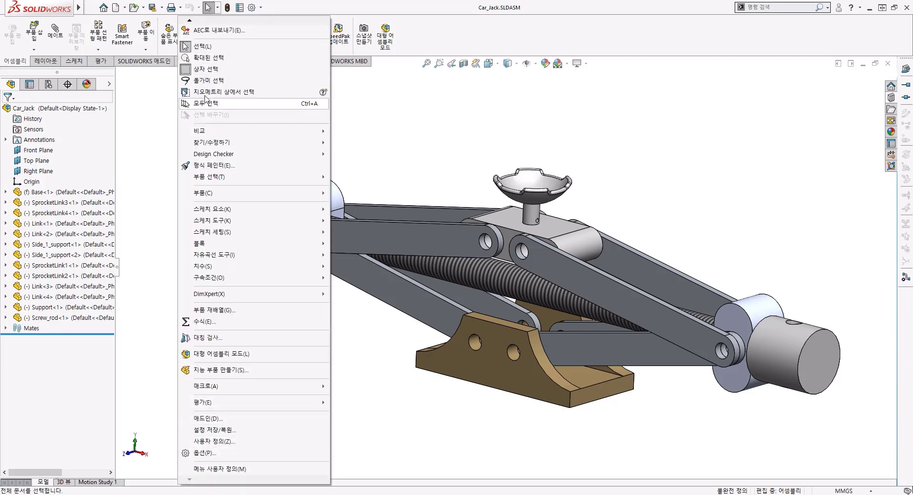
left_click(351, 186)
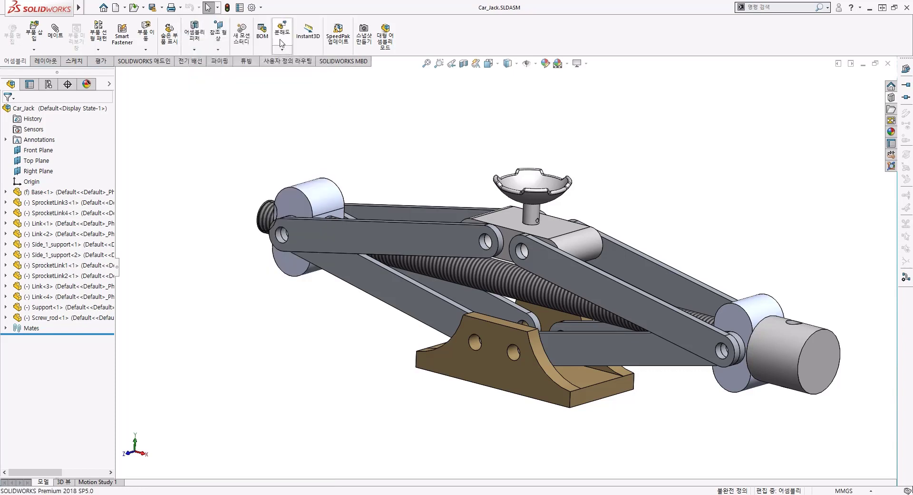
Step: Open the unit settings in the document properties and choose the MMGS (mm, g, s) unit system
left_click(261, 8)
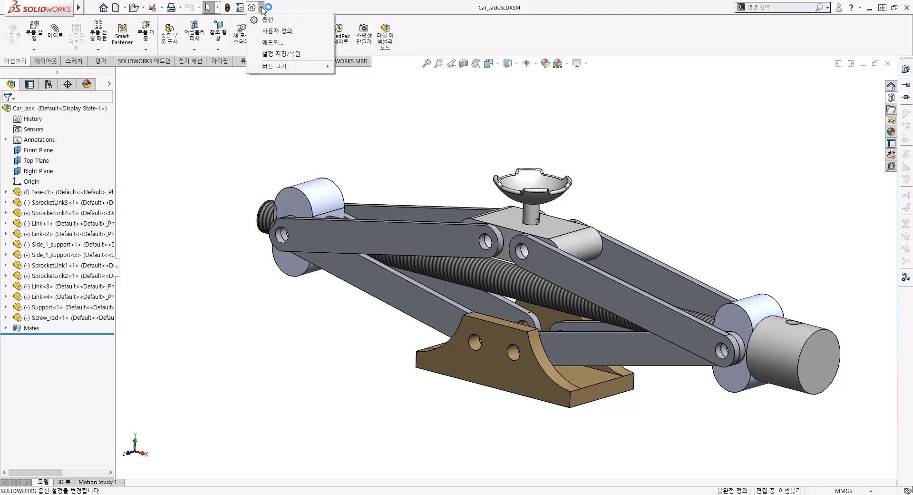
left_click(288, 21)
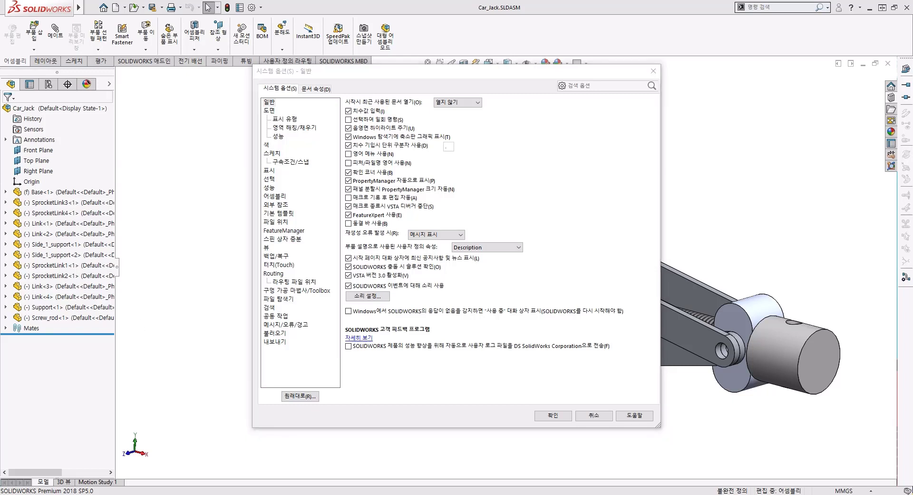
left_click(323, 91)
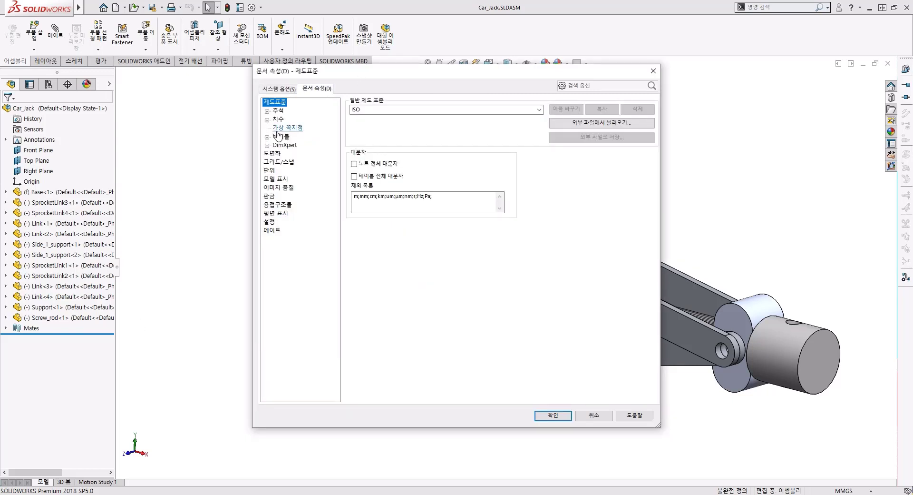
left_click(269, 170)
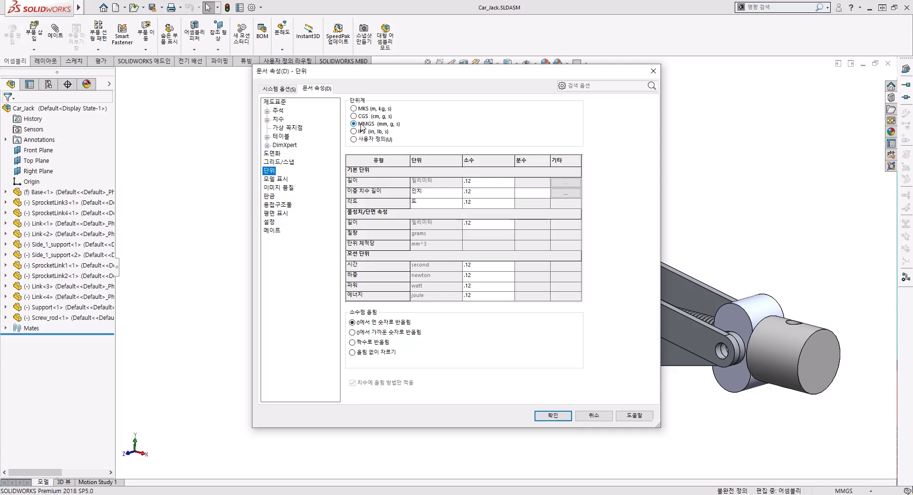
left_click(397, 126)
Step: Try the custom unit system and inspect the editable units for length and dual dimension length
left_click(433, 193)
left_click(376, 141)
left_click(455, 194)
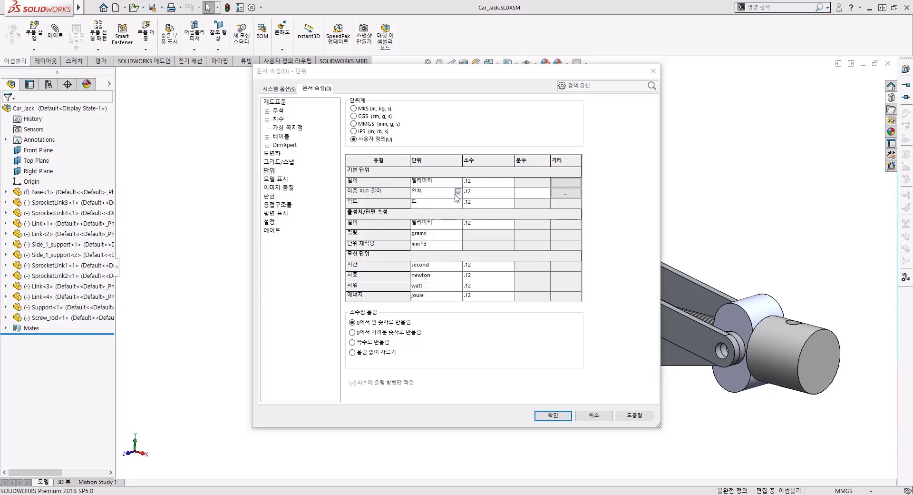
left_click(447, 183)
left_click(458, 183)
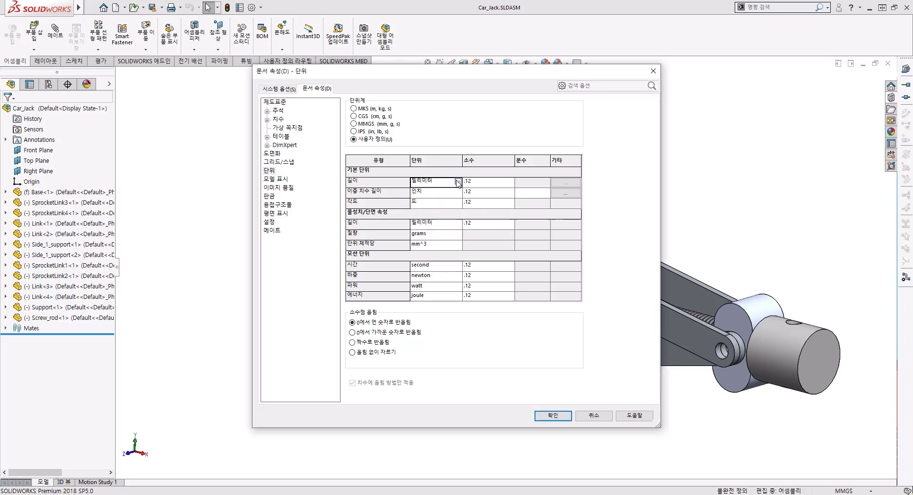
left_click(458, 184)
left_click(457, 137)
Step: Set the document's unit system back to MMGS (mm, g, s) and apply the document properties
left_click(394, 124)
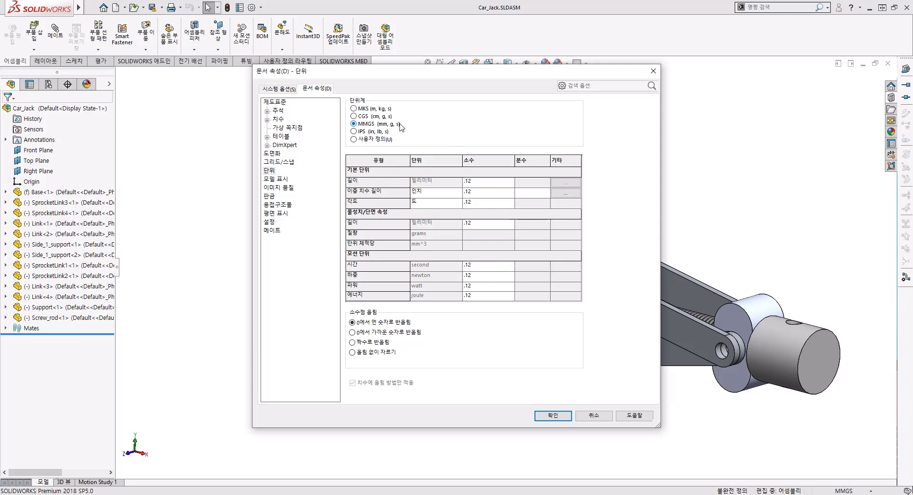
left_click(556, 416)
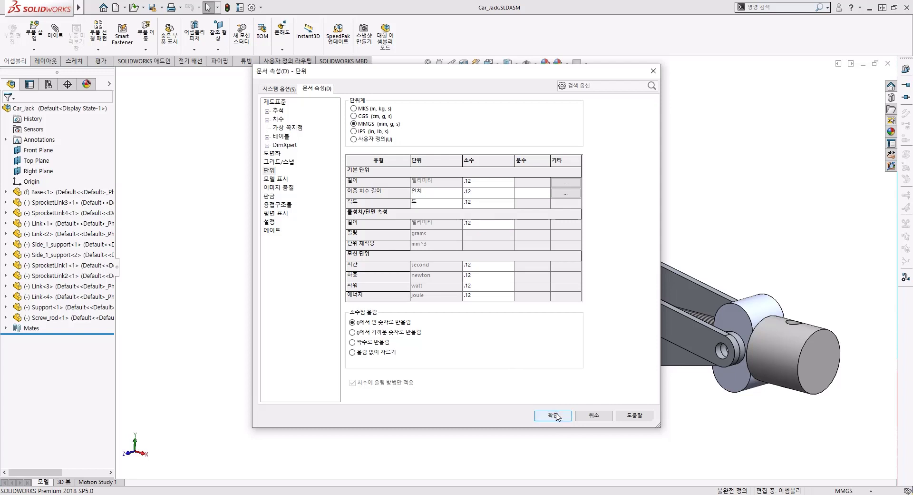
left_click(556, 412)
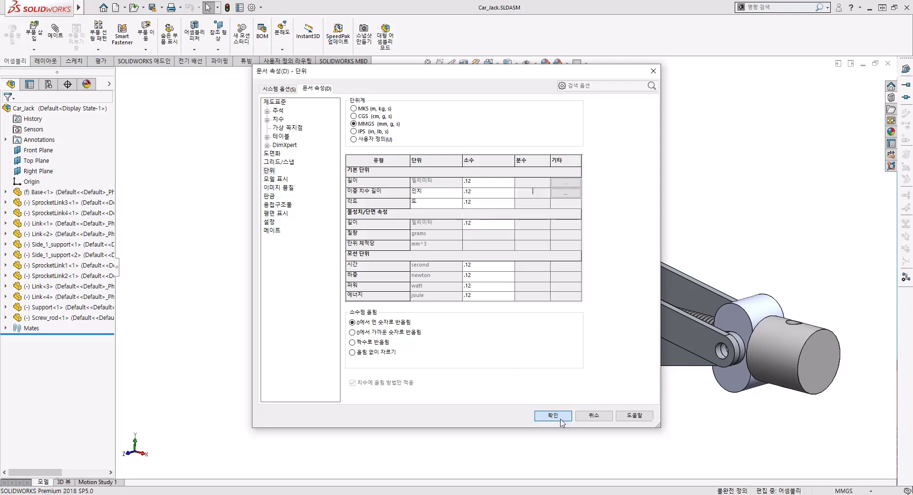
left_click(561, 418)
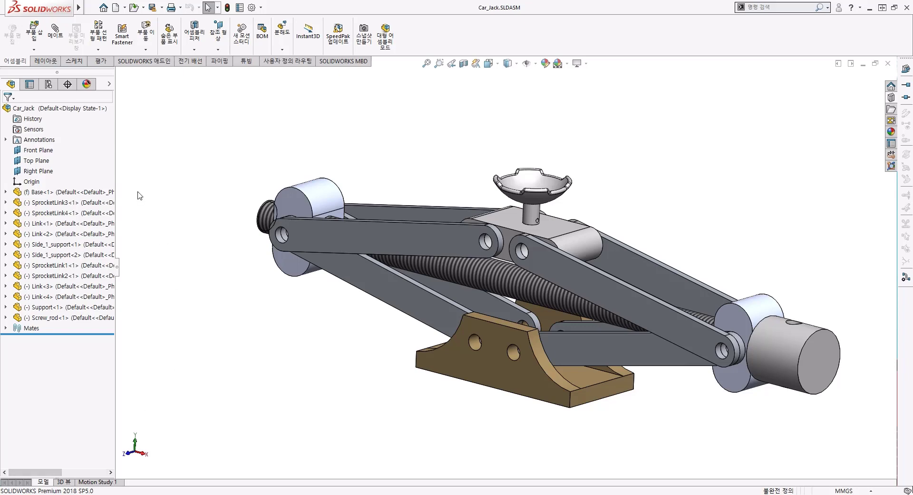
Step: View the car jack from the top and bottom, finishing in the isometric view
key("ctrl+5")
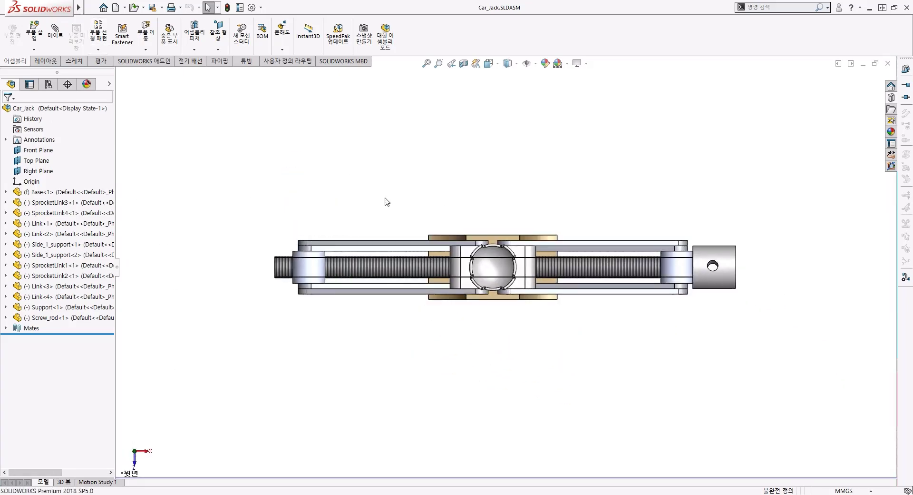
key("ctrl+6")
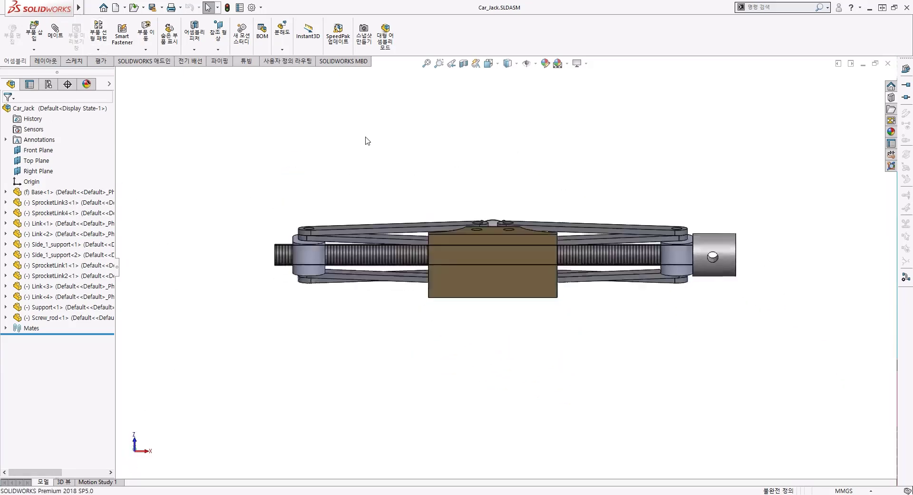
key("ctrl+7")
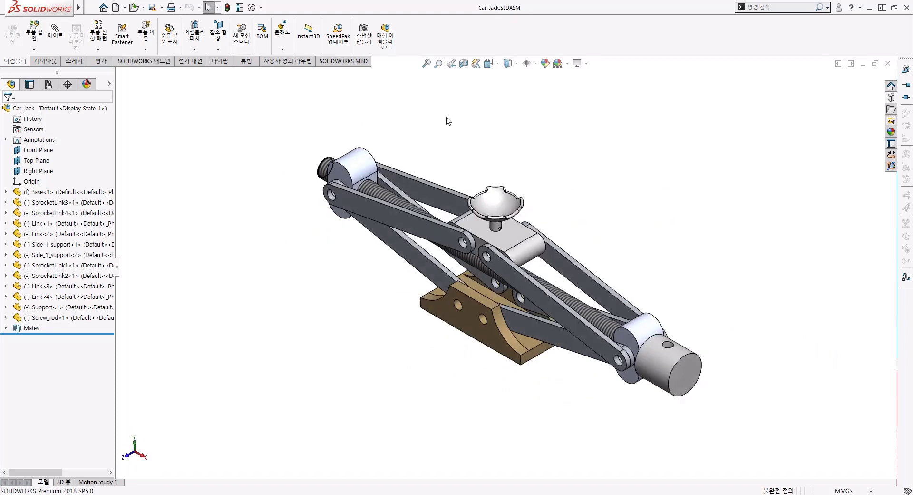
Step: Turn off the MotionManager in the user interface display options
mouse_move(79, 7)
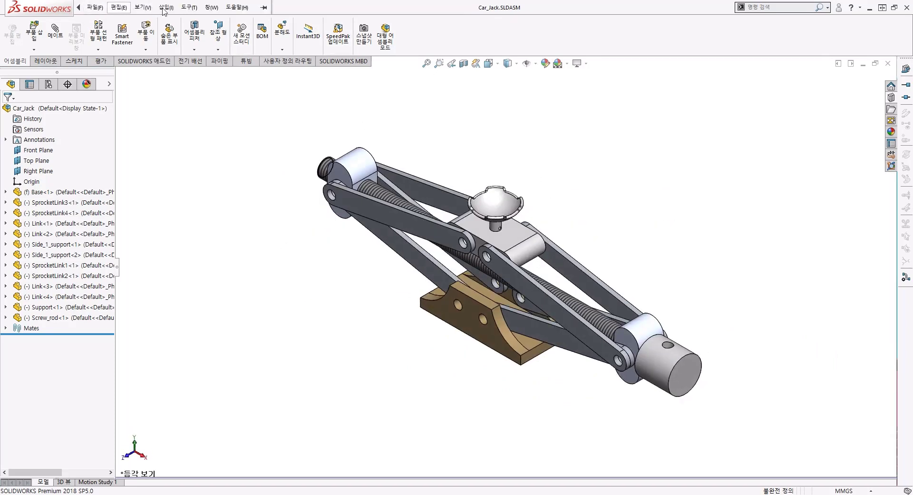
left_click(146, 7)
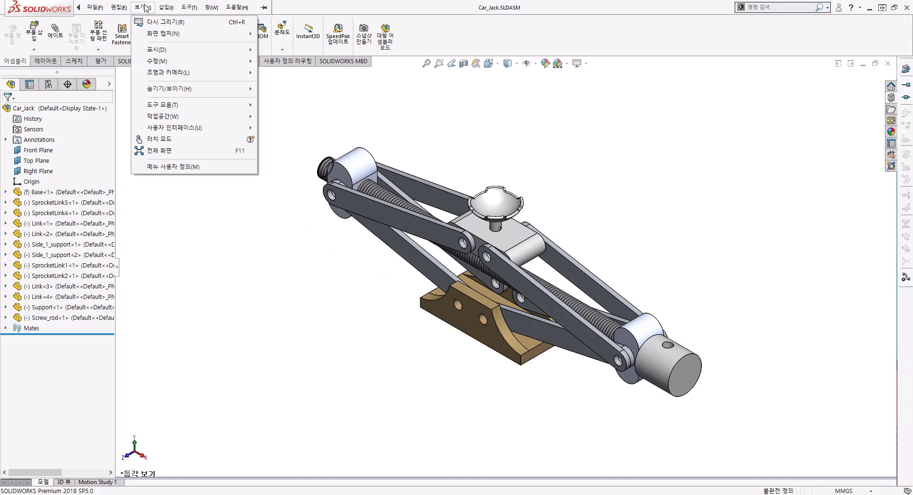
left_click(259, 100)
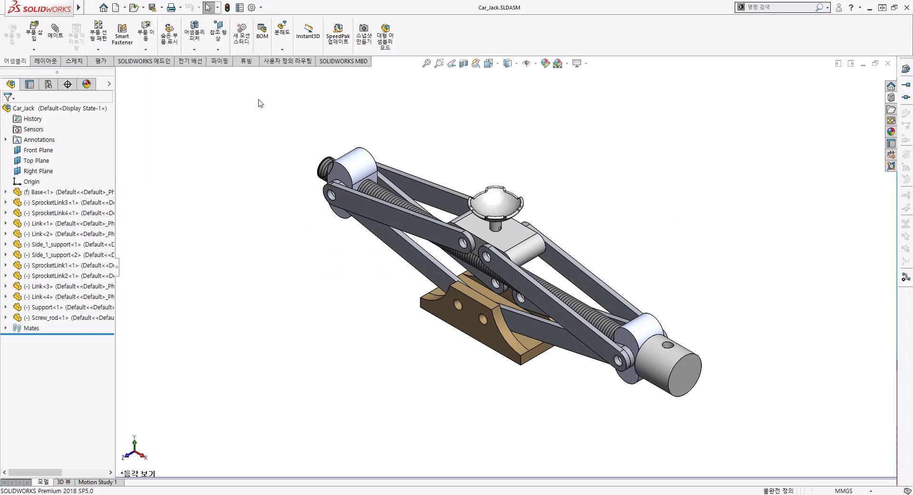
mouse_move(82, 8)
left_click(151, 9)
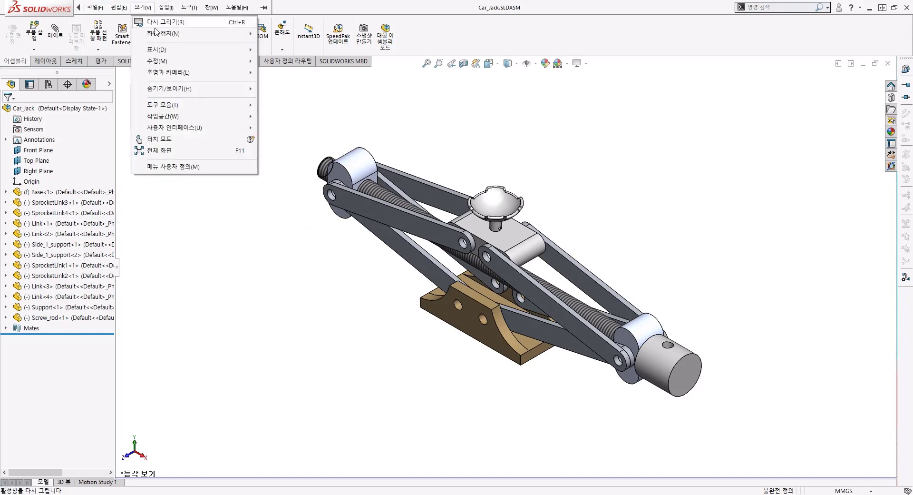
mouse_move(196, 130)
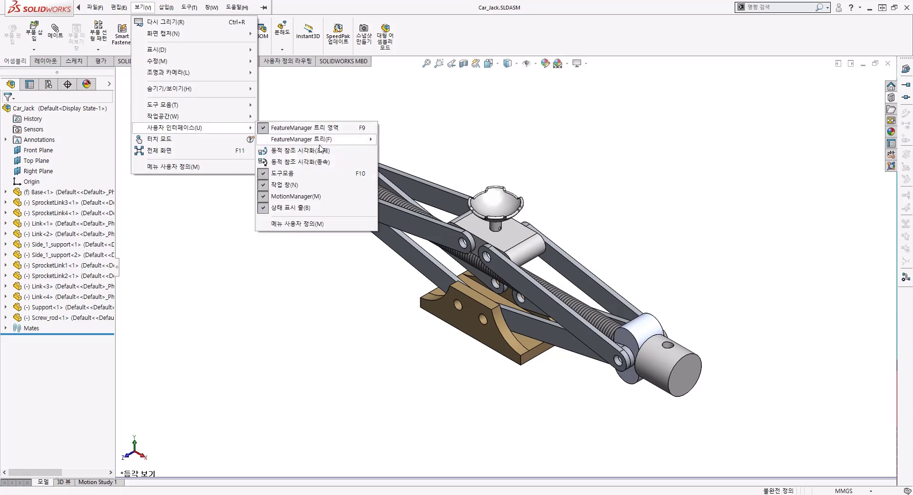
left_click(327, 199)
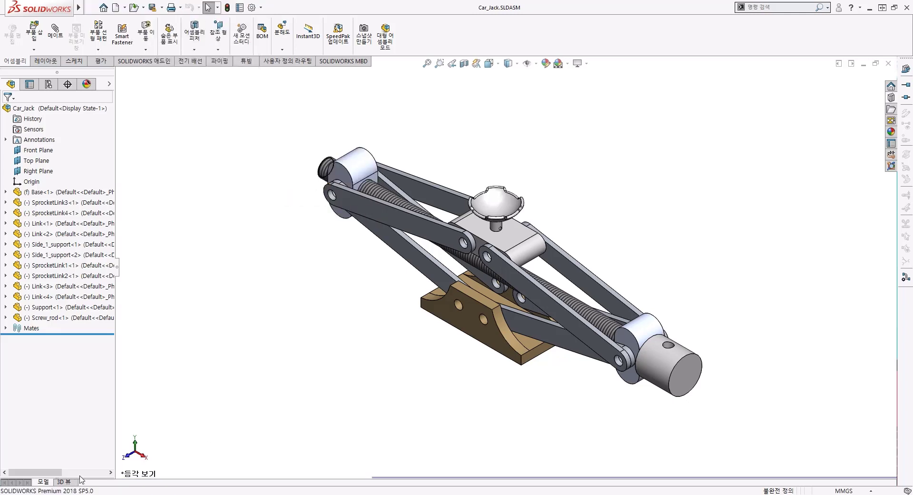
Step: Turn the MotionManager display back on and open Motion Study 1
left_click(152, 7)
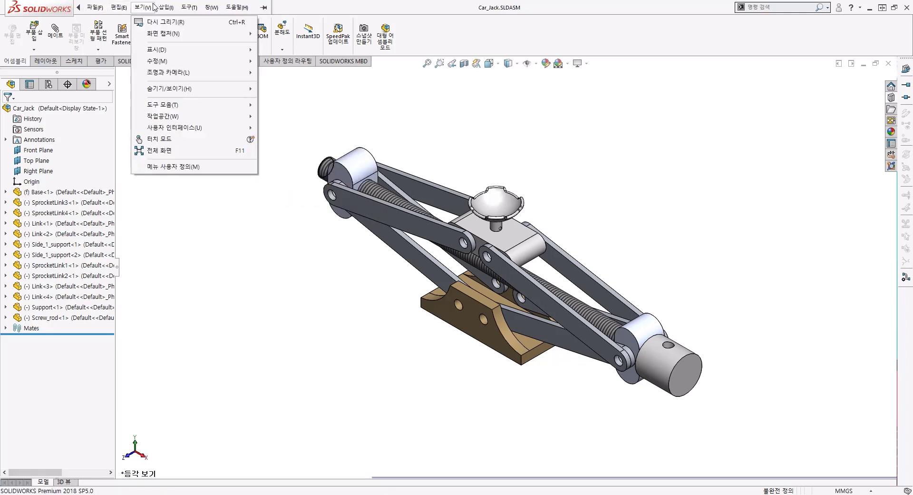
mouse_move(206, 127)
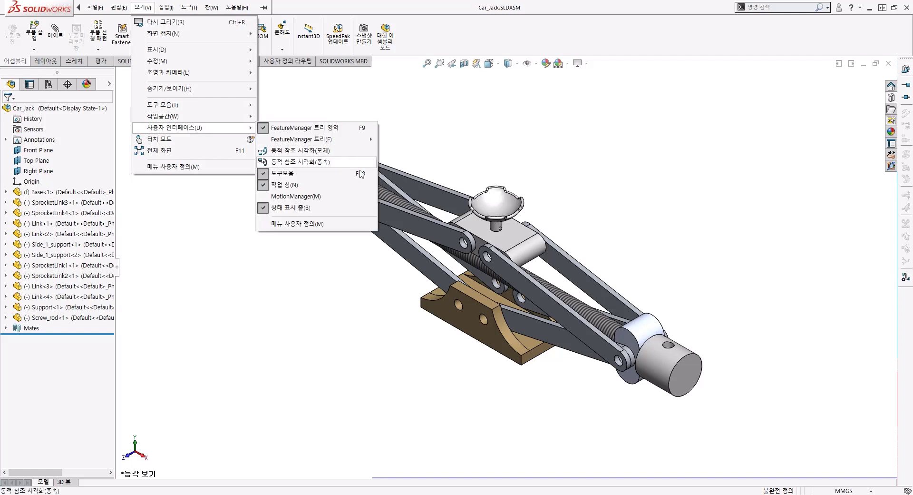
left_click(362, 196)
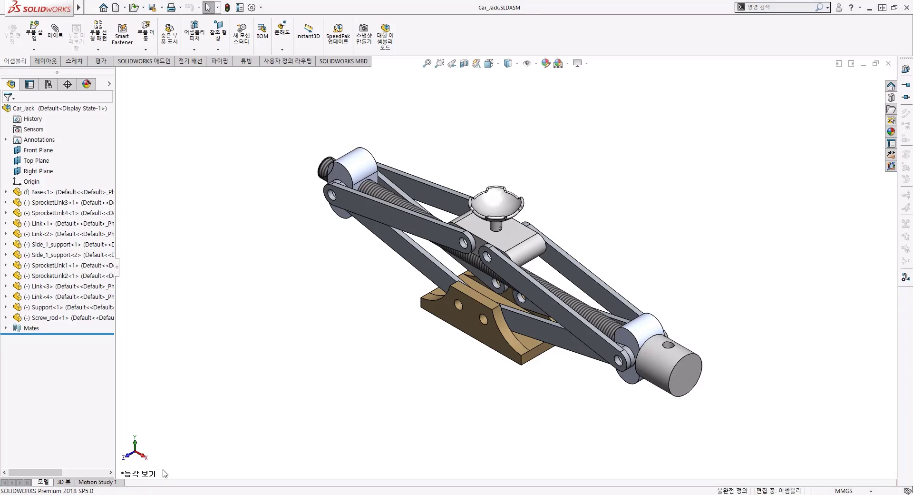
left_click(92, 482)
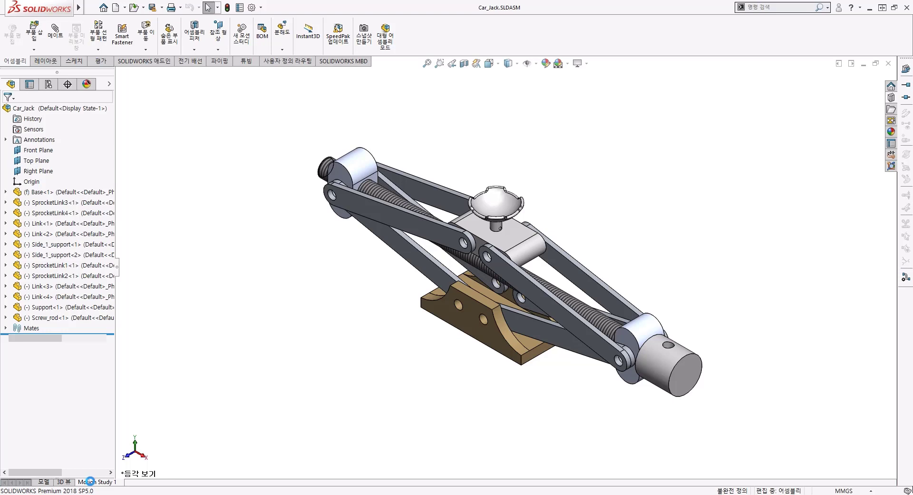
Step: Create a new motion study alongside Motion Study 1
right_click(91, 481)
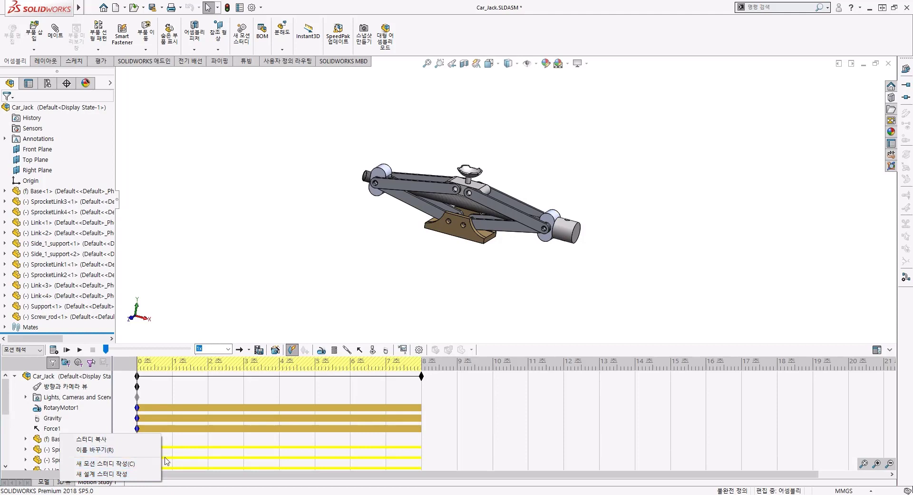
left_click(133, 488)
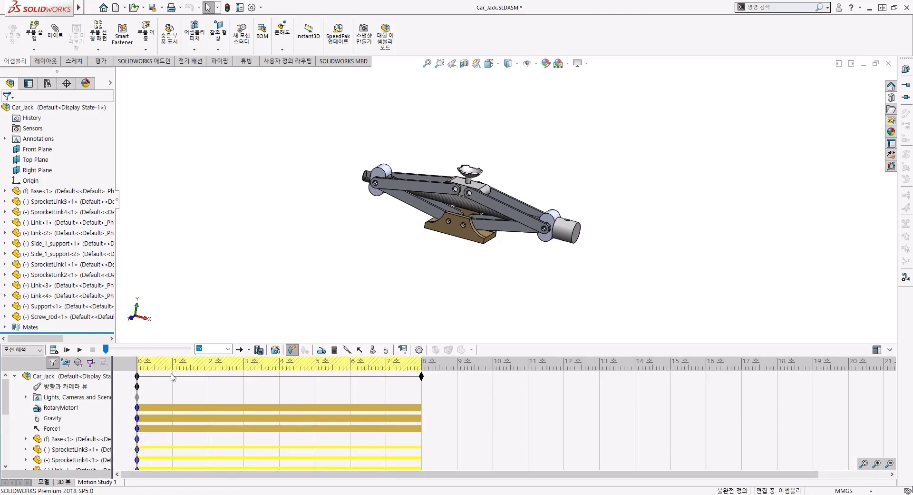
right_click(108, 481)
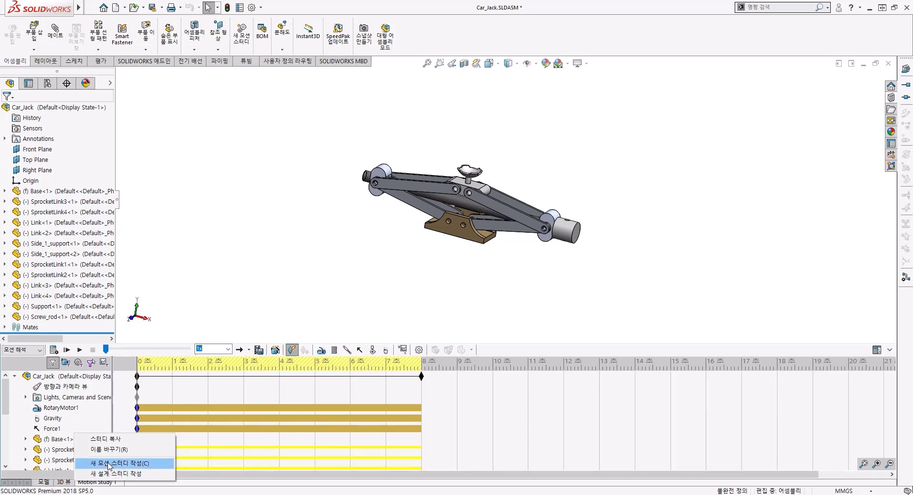
left_click(108, 463)
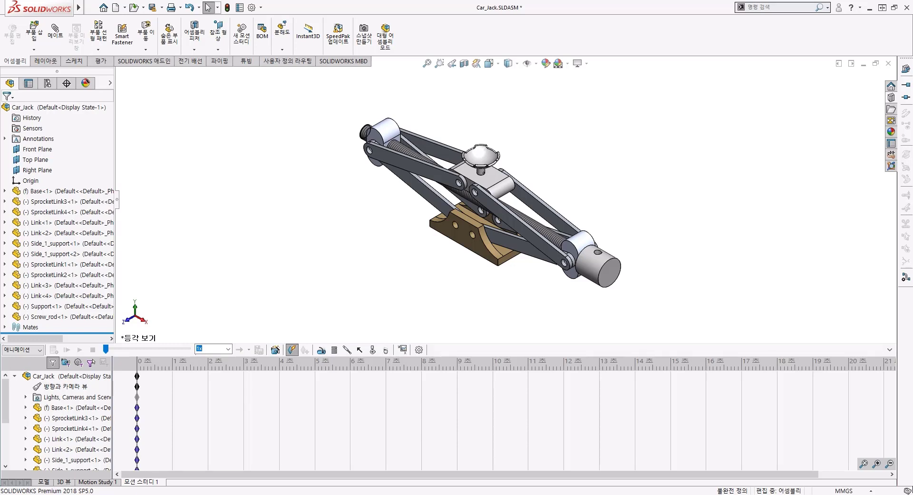
Step: Add a rotary motor on the cylindrical end face of Screw_rod, with reversed direction and a constant speed of 100 RPM
left_click(47, 376)
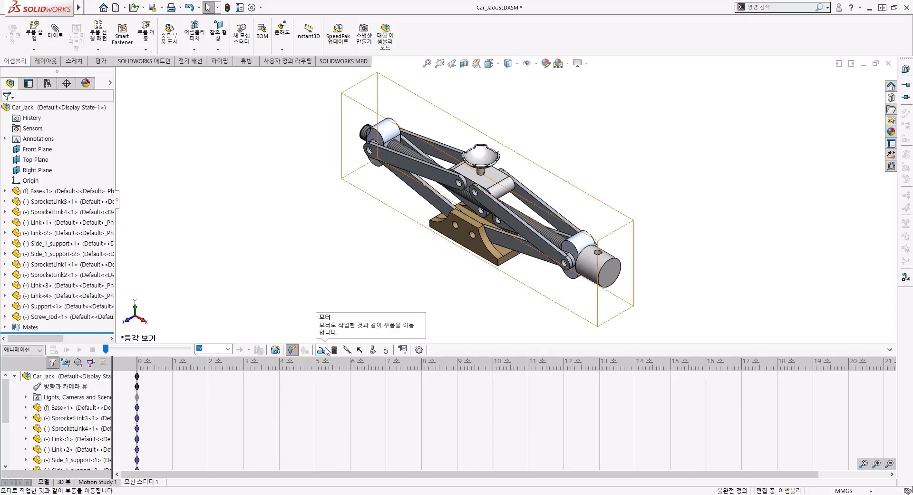
left_click(326, 351)
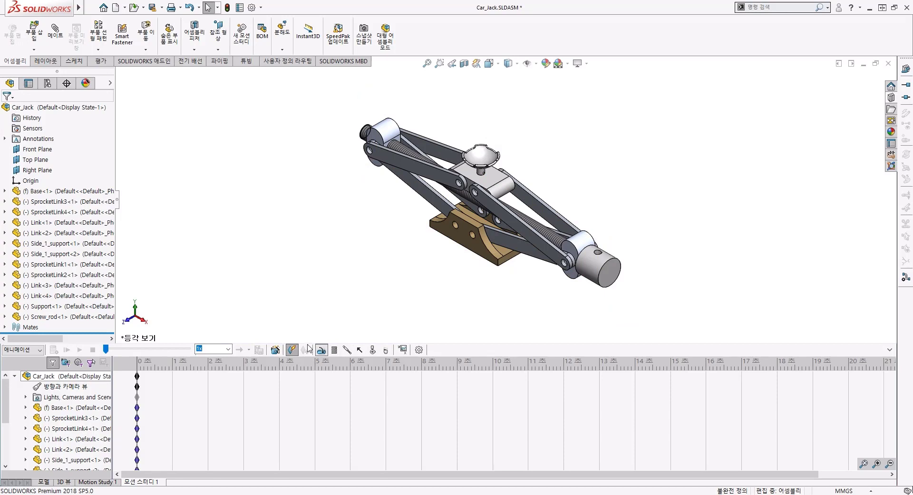
left_click(322, 350)
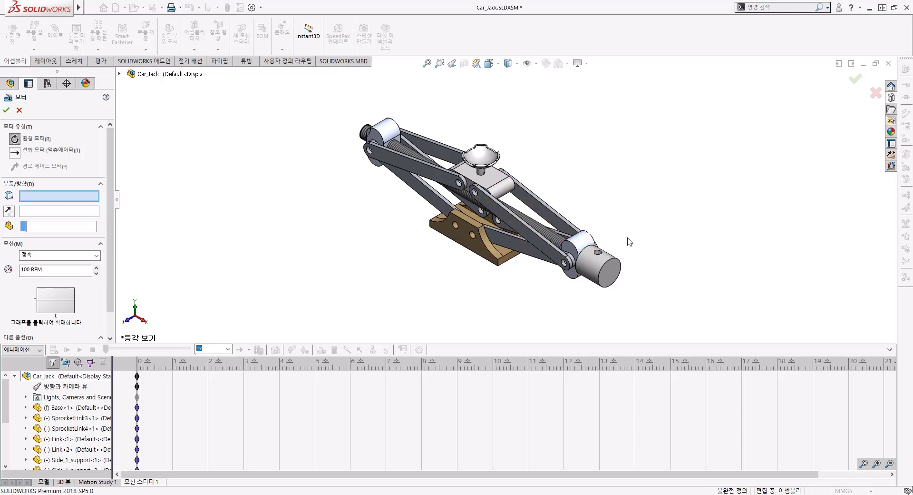
left_click(589, 286)
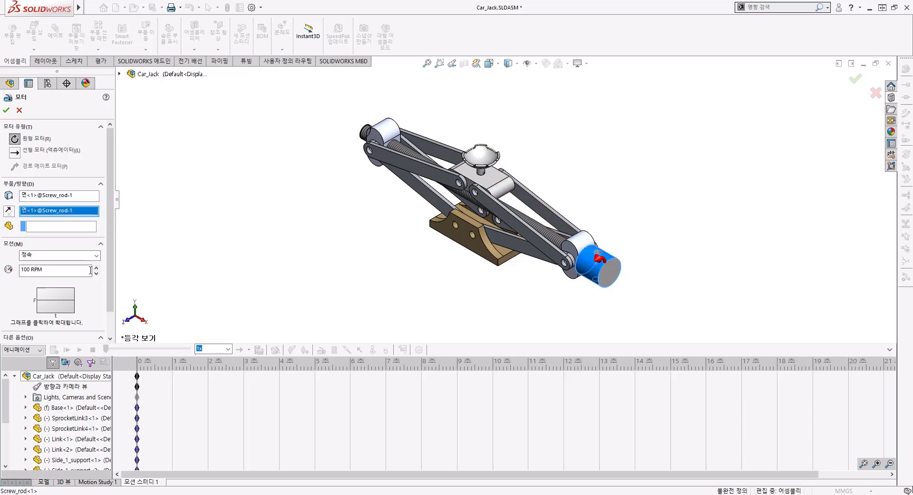
left_click(9, 210)
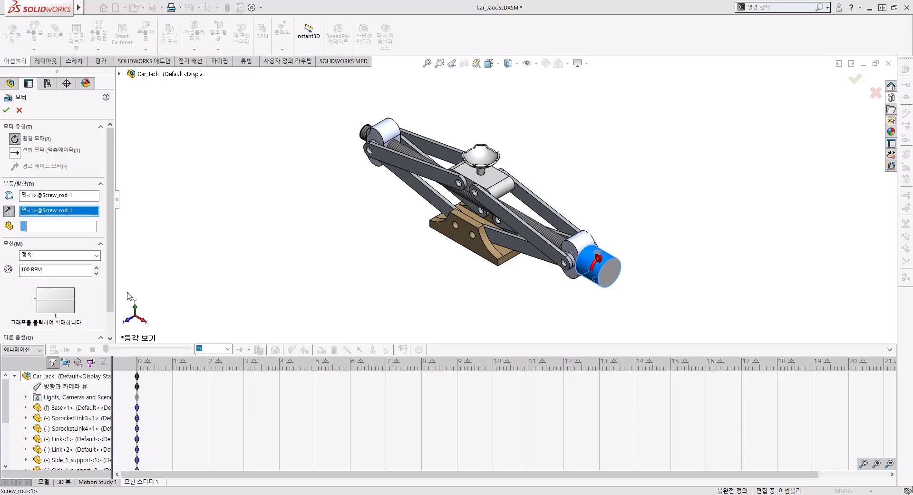
left_click(66, 257)
left_click(66, 264)
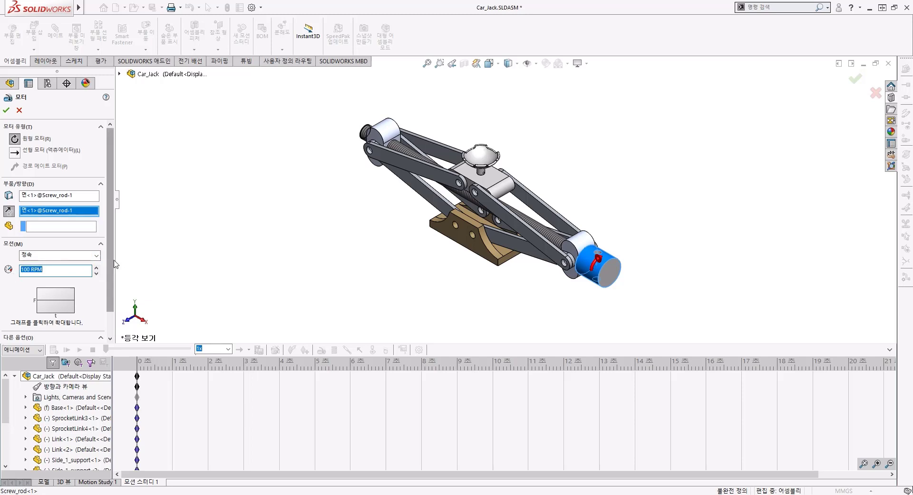
scroll(114, 264, "down", 2)
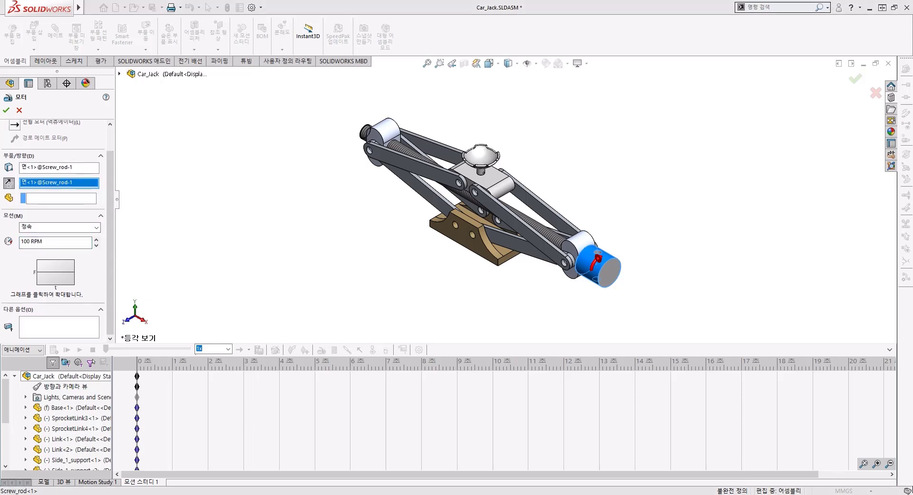
left_click(7, 110)
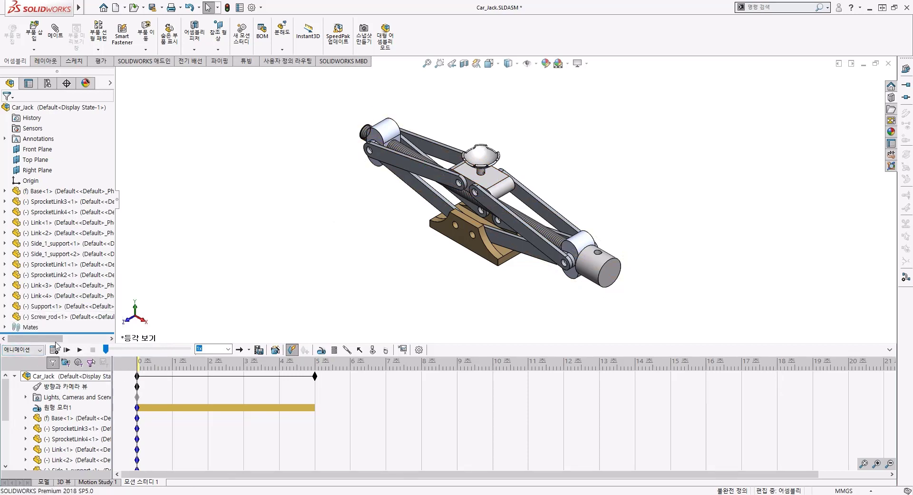
Step: Review the available study types, keeping Animation, and delete the new motion study
left_click(30, 350)
left_click(30, 352)
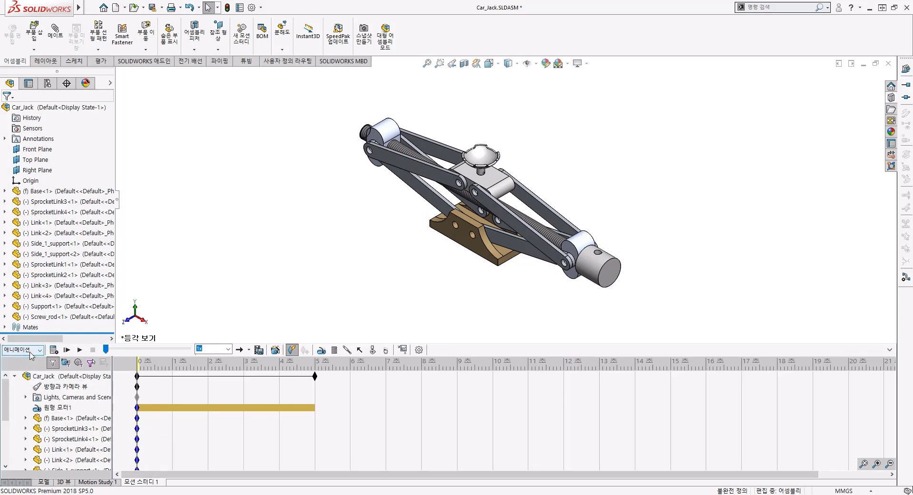
left_click(30, 352)
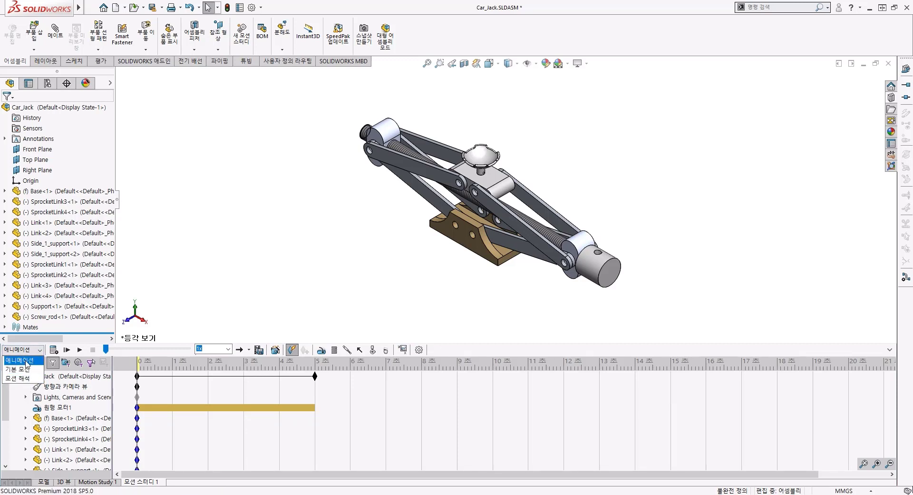
left_click(25, 360)
right_click(138, 482)
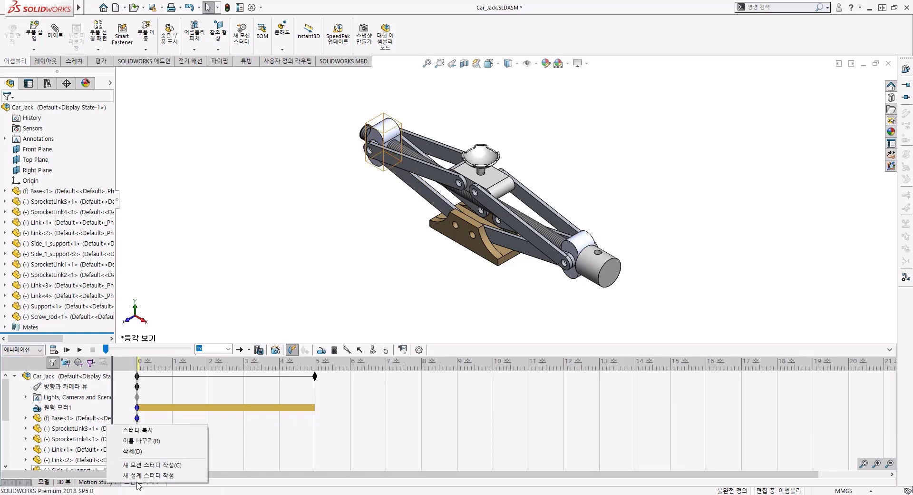
left_click(132, 451)
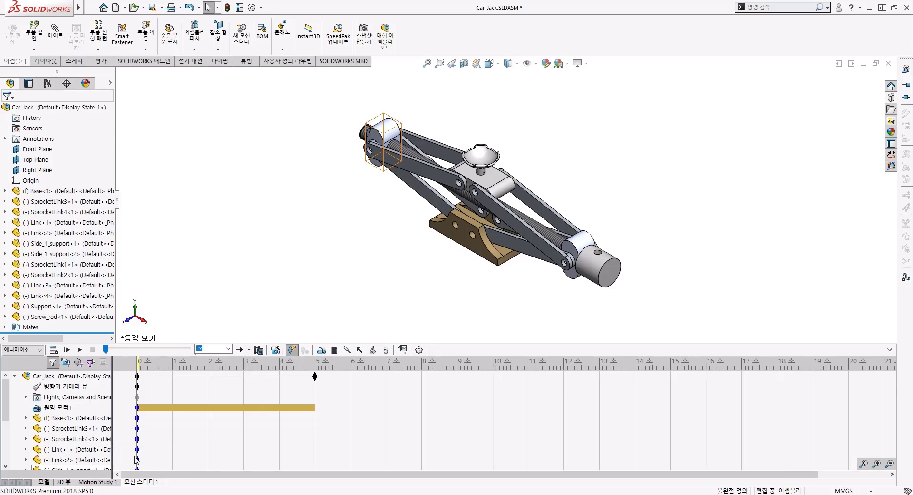
Step: Create another new motion study and set its type to Motion Analysis
right_click(113, 482)
left_click(126, 462)
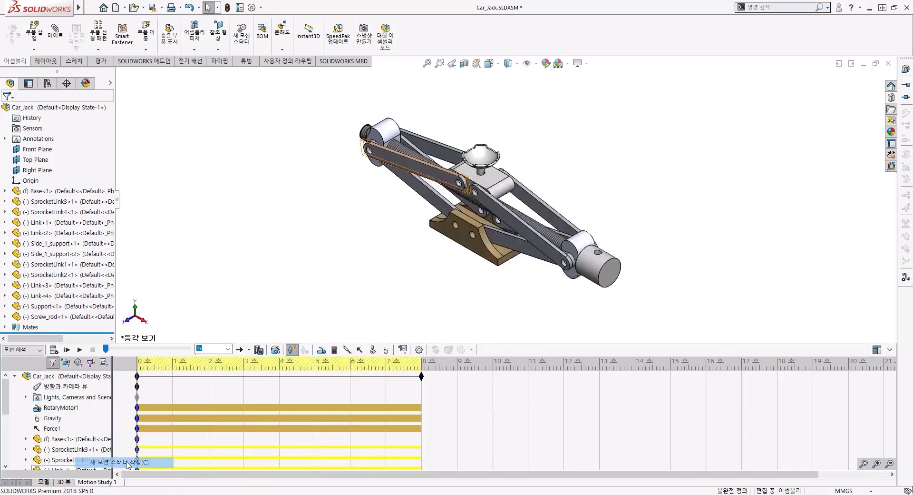
left_click(24, 349)
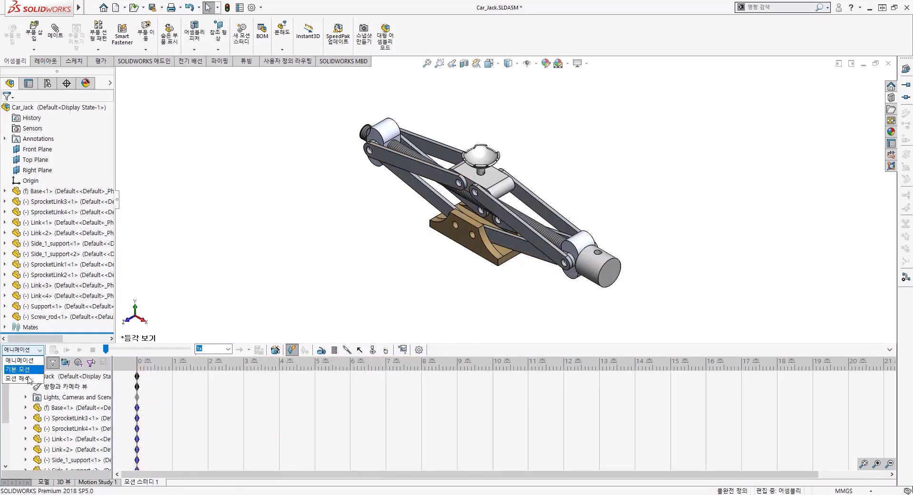
left_click(28, 379)
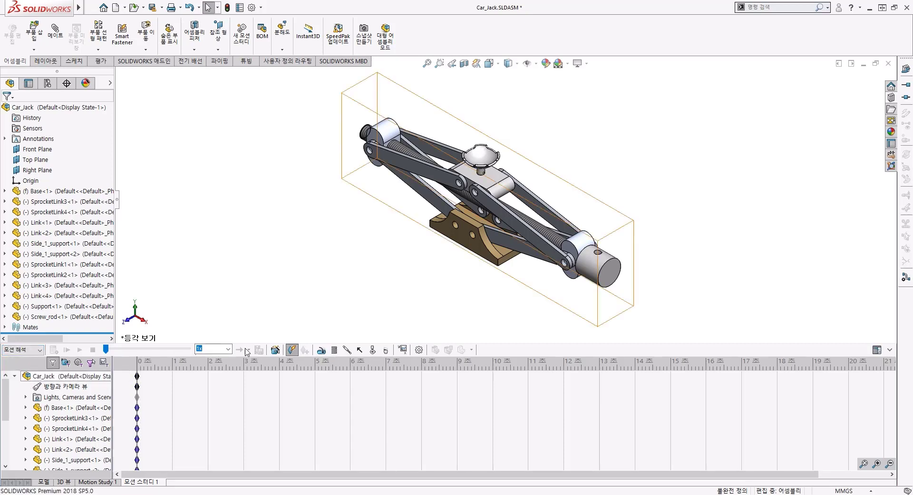
Step: Start a rotary motor on the cylindrical end face of Screw_rod and reverse its direction
left_click(322, 350)
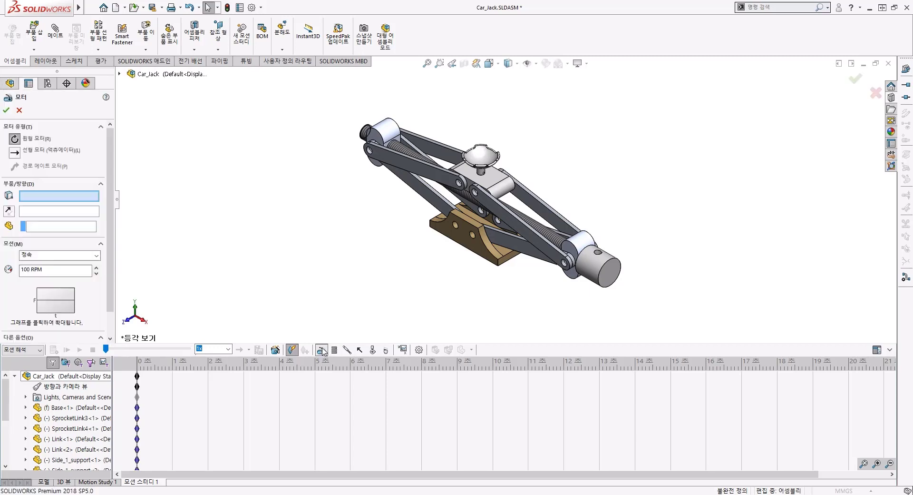
left_click(584, 264)
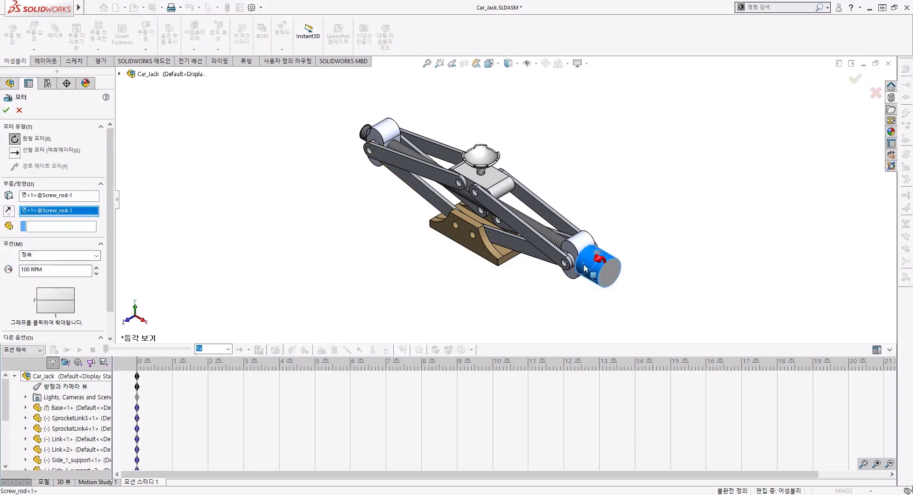
left_click(8, 210)
Step: Try the motor's Distance motion with a 3600-degree displacement, and the Oscillating motion type
left_click(62, 257)
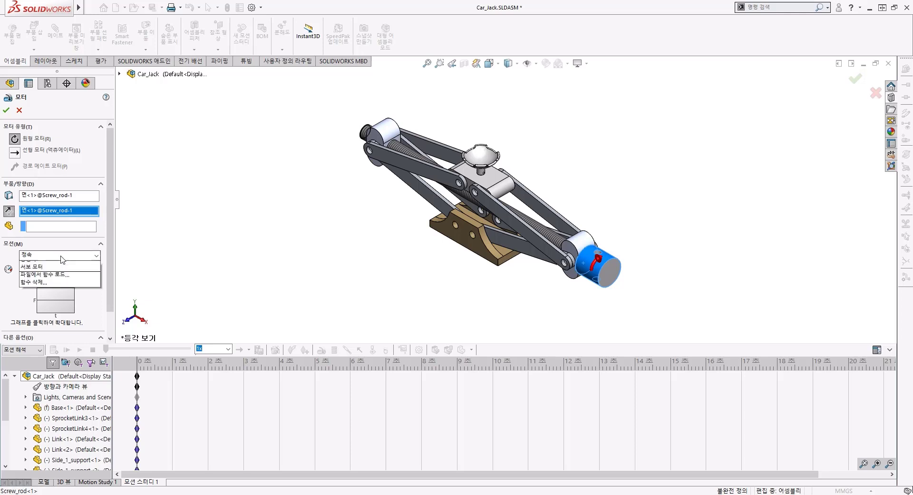
left_click(62, 257)
left_click(61, 258)
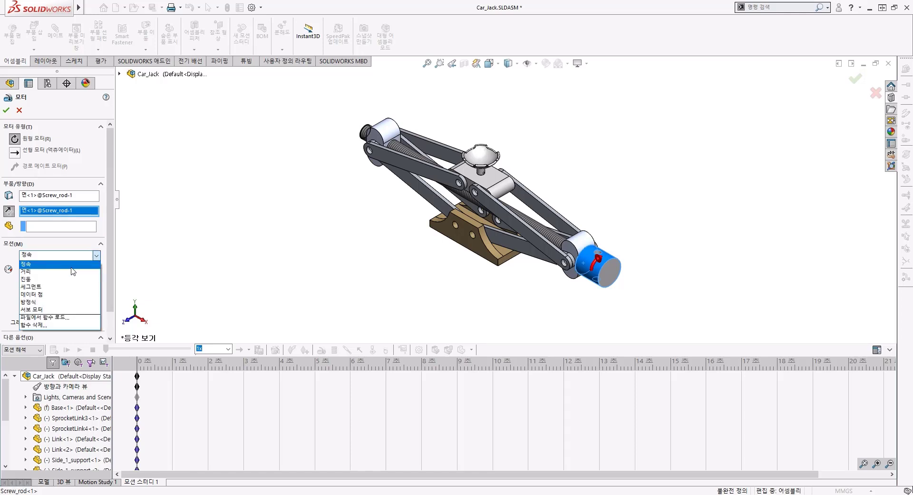
left_click(81, 266)
left_click(72, 256)
left_click(57, 273)
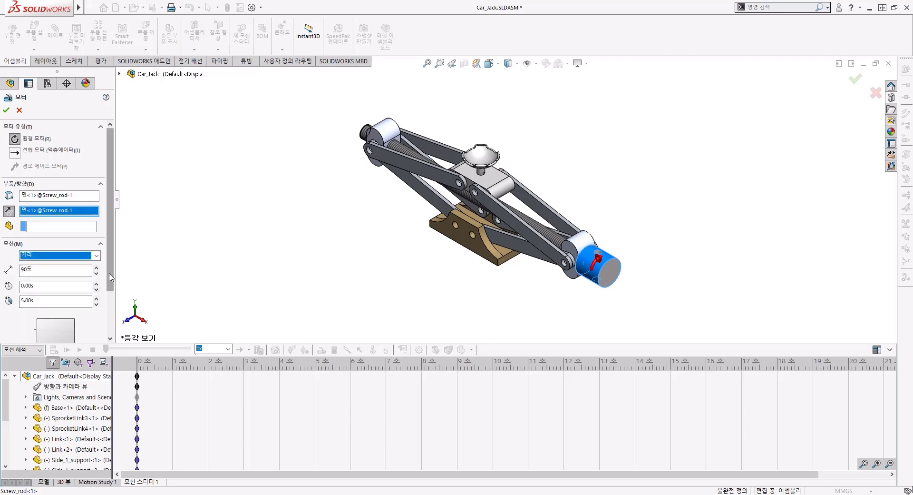
left_click_drag(110, 276, 116, 319)
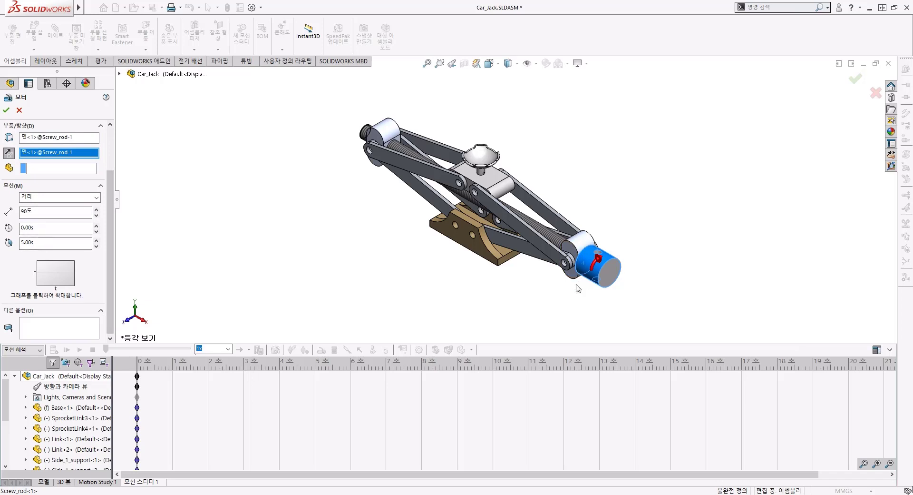
left_click(59, 243)
key("shift+Tab")
key("shift+Tab")
type("3.6")
key("BackSpace")
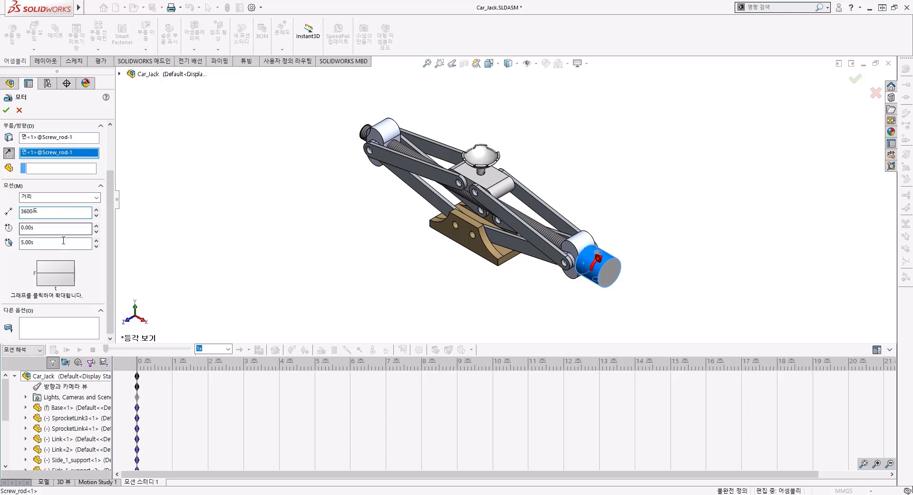
left_click(57, 200)
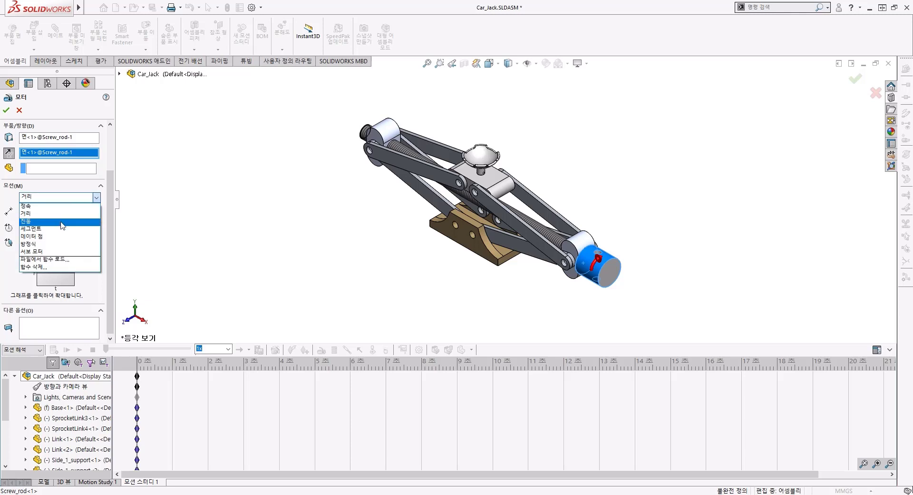
left_click(60, 222)
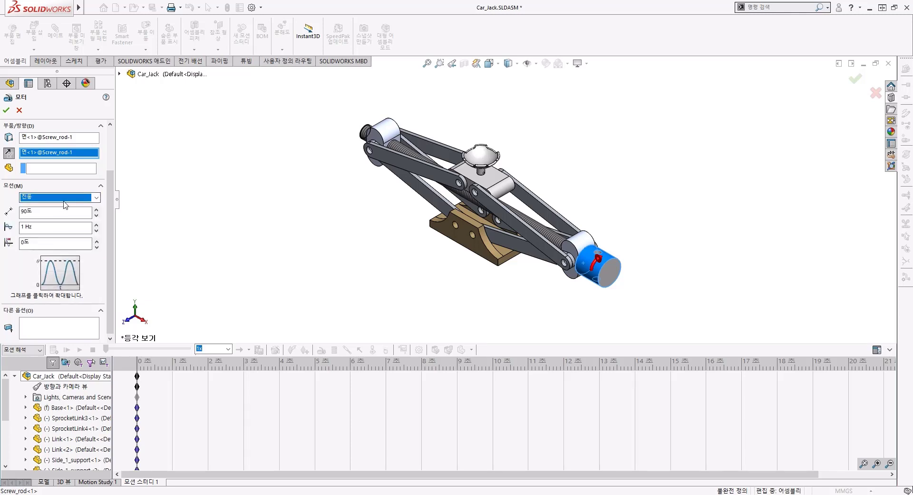
Step: Set the motor's motion to a constant speed of 100 RPM and accept the motor
left_click(64, 196)
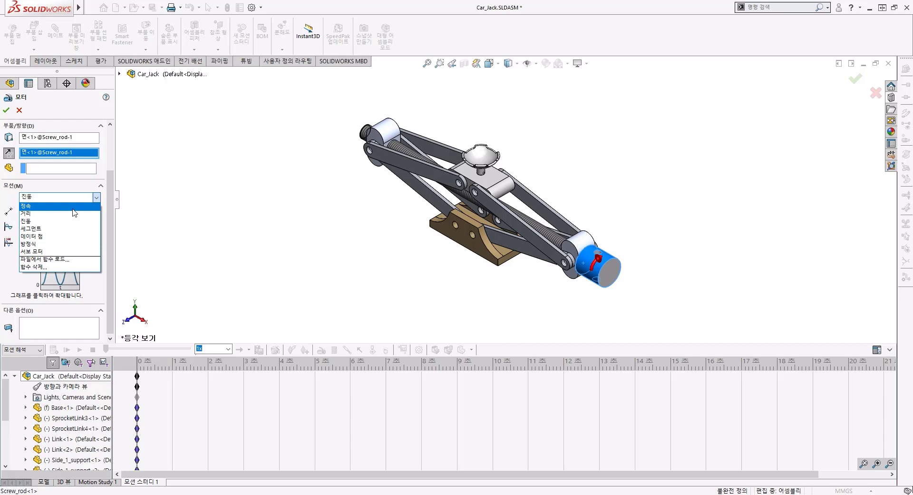
left_click(75, 211)
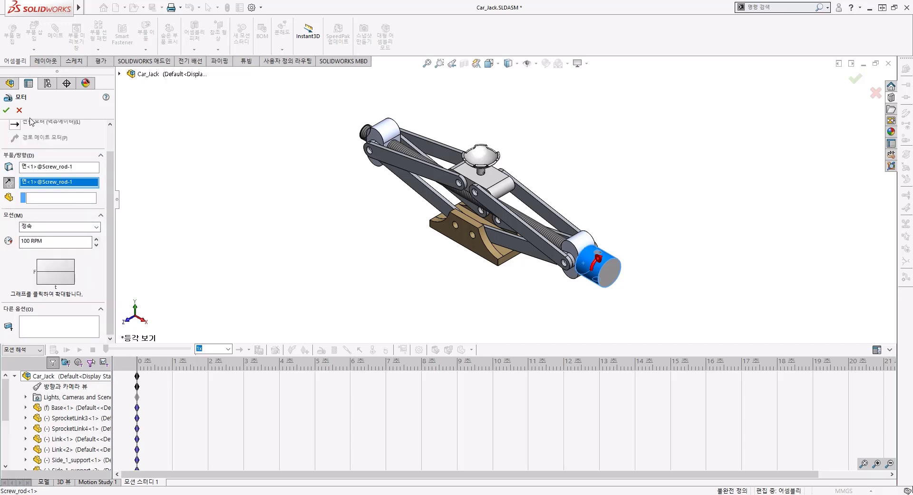
left_click(6, 111)
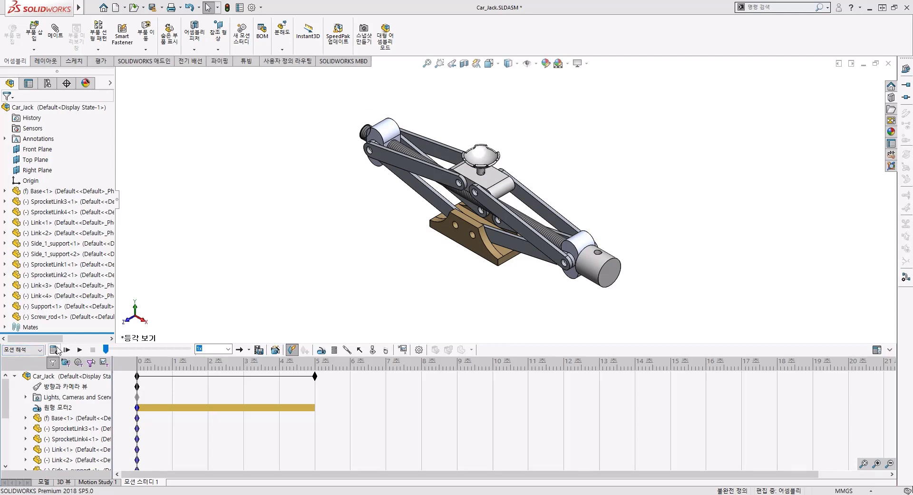
Step: Calculate the motion study with the rotary motor, review its timeline, and return the time bar to 0 seconds
left_click(59, 351)
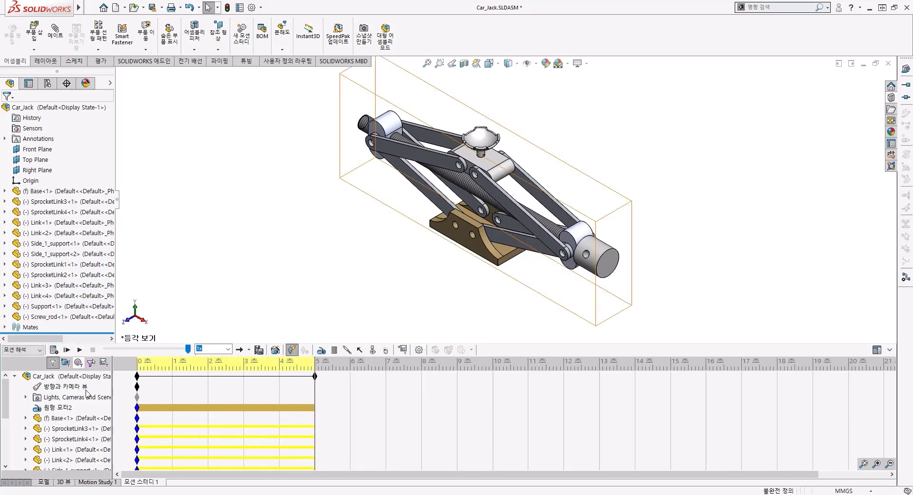
scroll(86, 421, "down", 4)
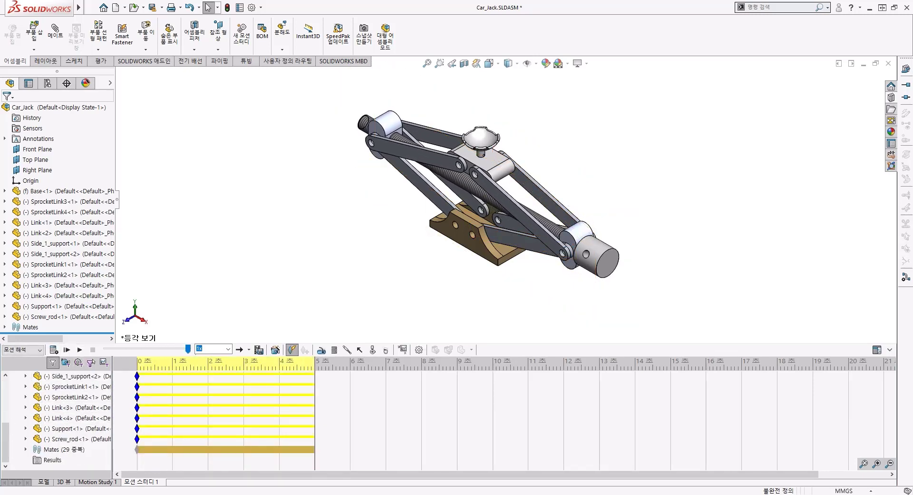
scroll(180, 400, "up", 4)
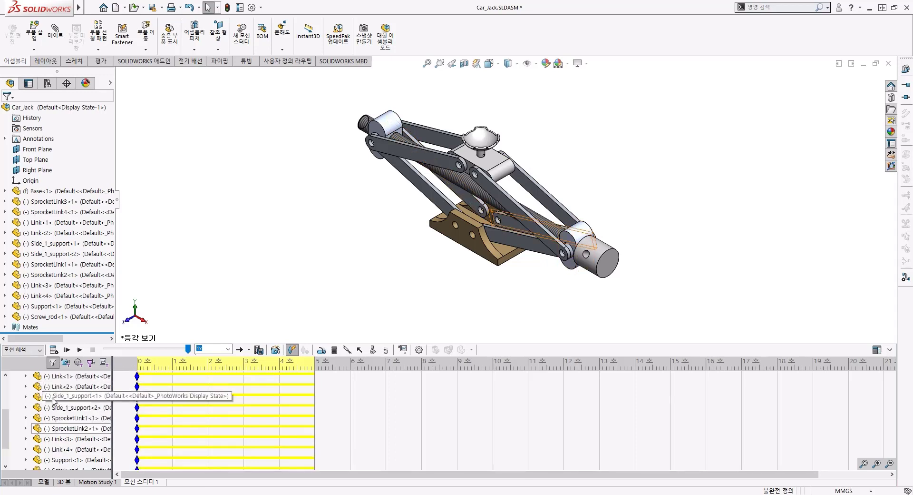
left_click(53, 350)
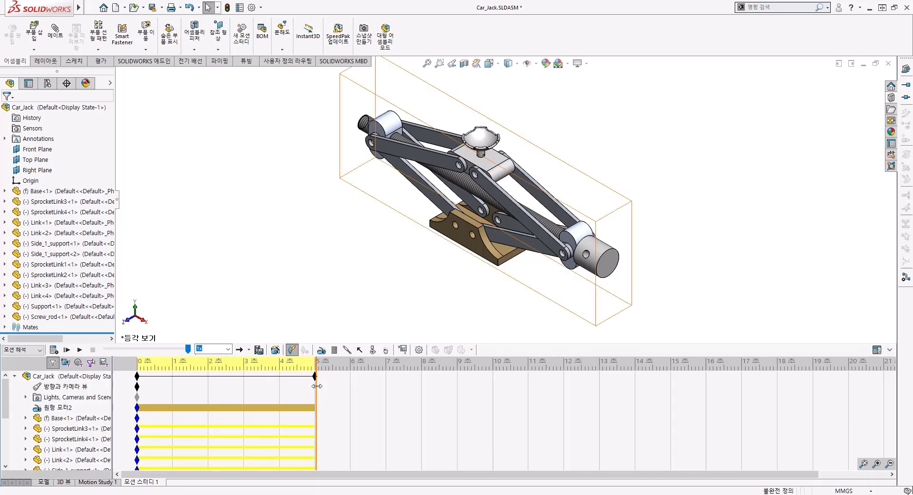
mouse_move(316, 386)
left_mouse_down()
mouse_move(281, 389)
mouse_move(318, 388)
mouse_move(302, 388)
left_mouse_up()
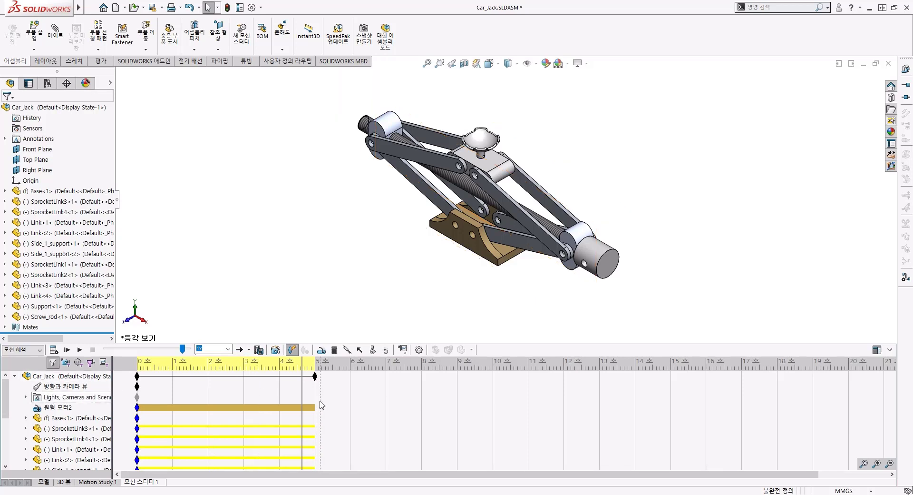
left_click_drag(302, 388, 121, 379)
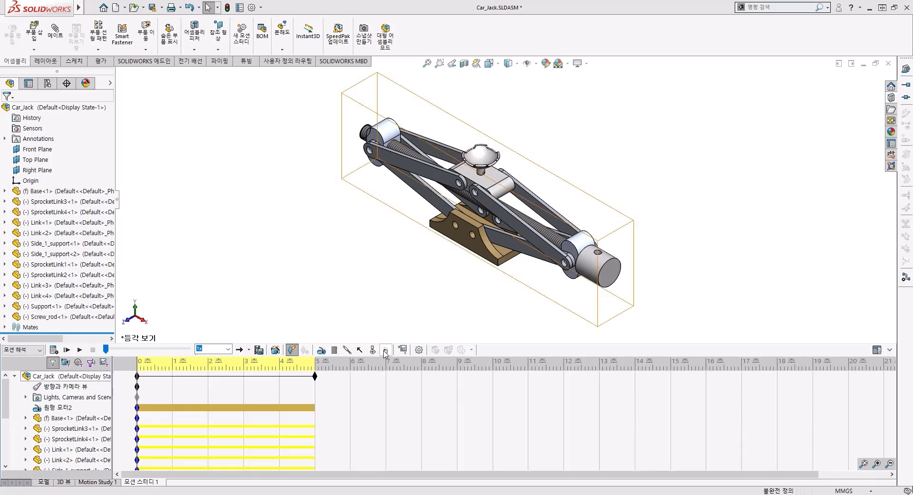
Step: Add gravity to the motion study acting along the Y axis, after trying the Z and X directions
left_click(386, 351)
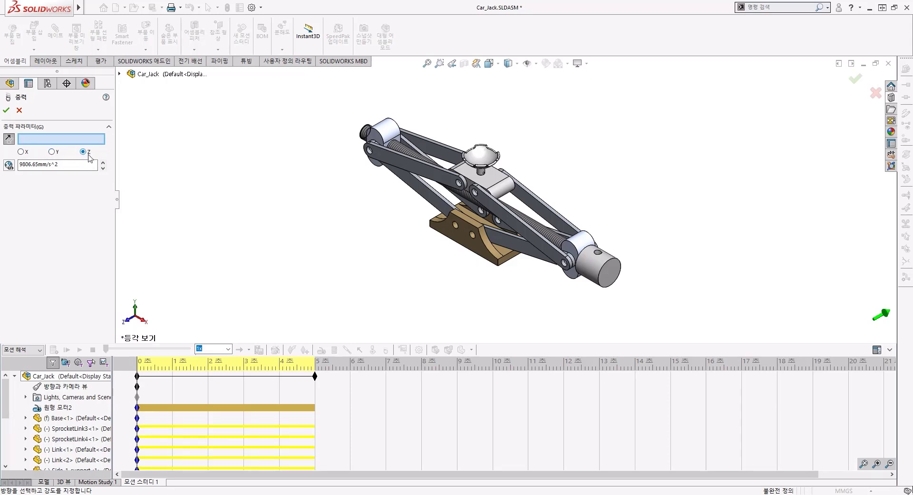
left_click(52, 152)
left_click(83, 152)
left_click(51, 152)
left_click(20, 152)
left_click(51, 152)
left_click(7, 110)
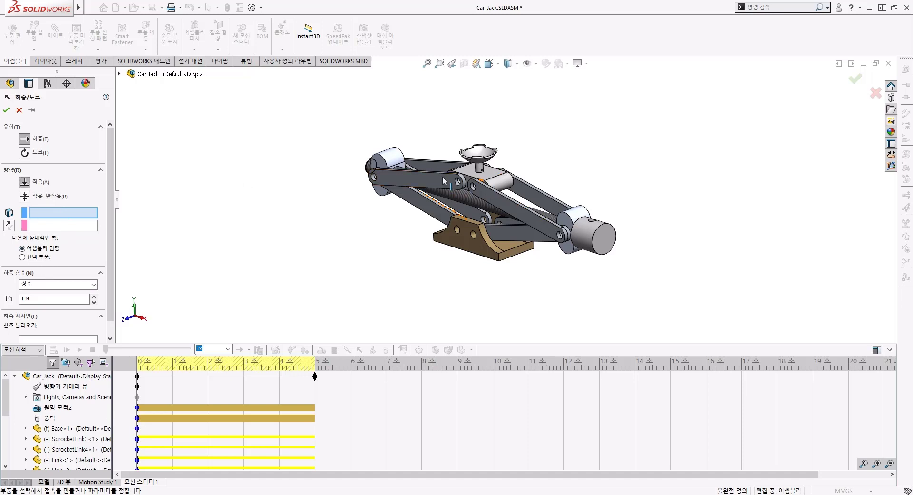
Step: Apply an action-only force to the circular edge of the Support post beneath the cup
middle_click_drag(380, 212, 489, 169)
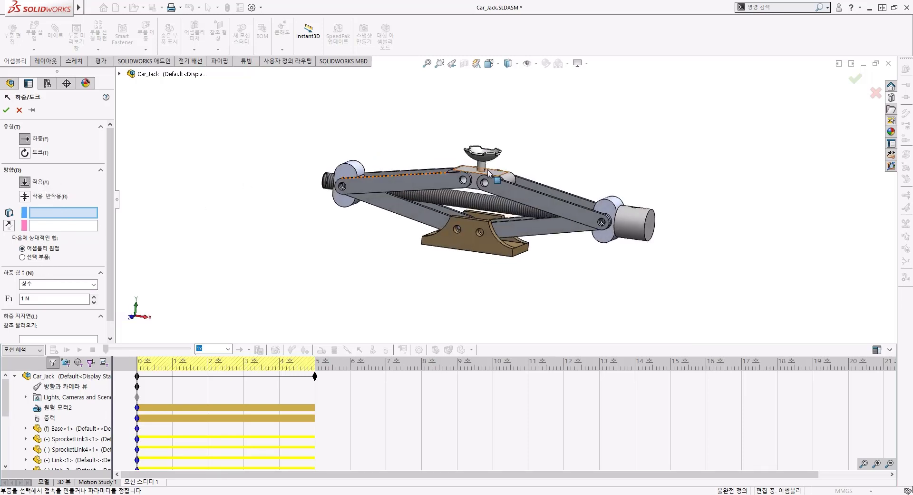
scroll(489, 167, "down", 10)
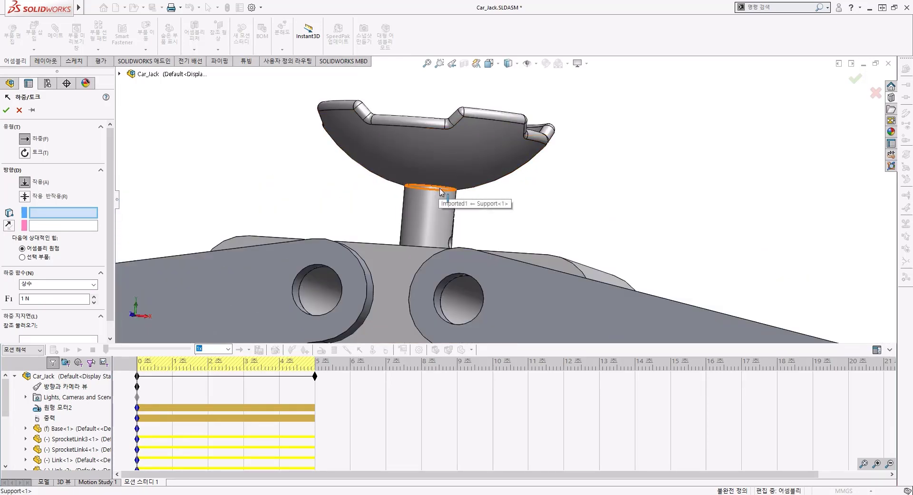
left_click(441, 190)
middle_click_drag(441, 191, 425, 192)
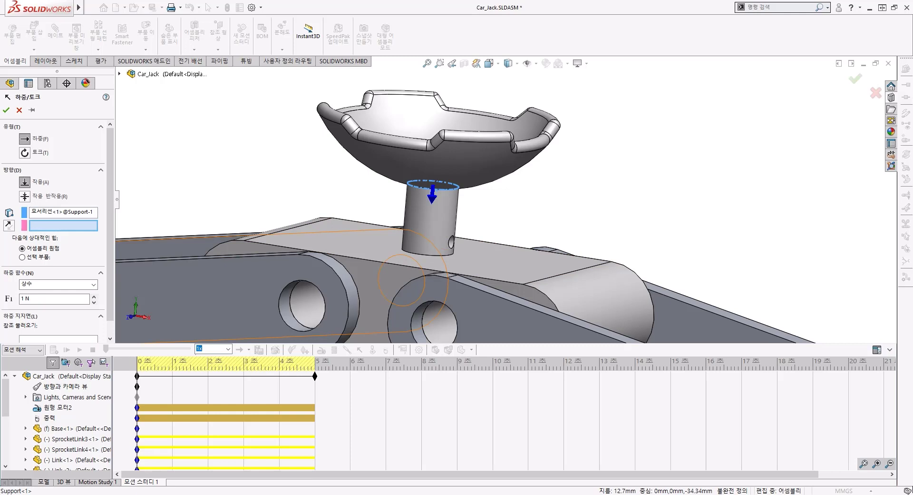
scroll(444, 216, "up", 3)
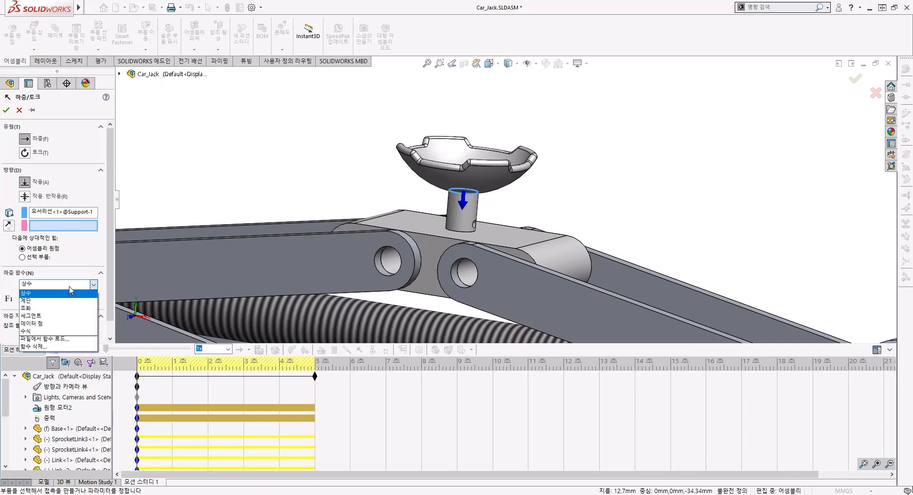
Step: Set the force on the Support to a constant 8900 N and accept it
left_click(65, 268)
double_click(49, 299)
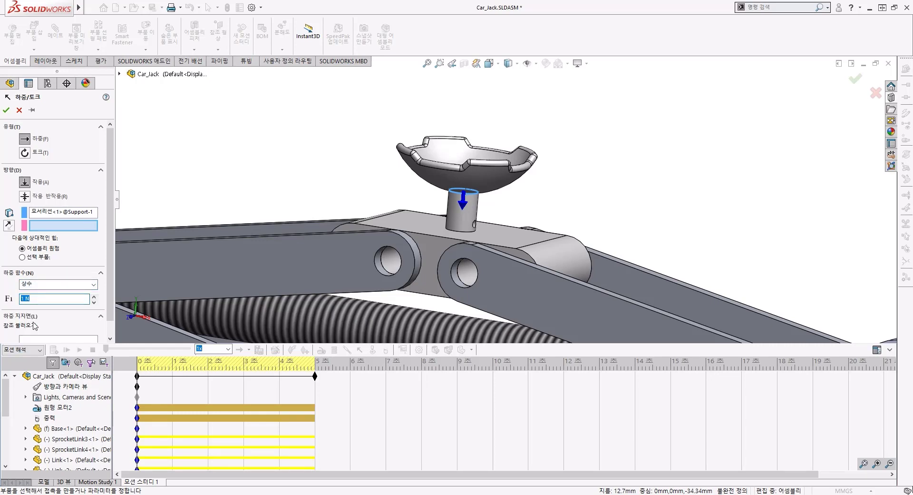
type("8900")
scroll(67, 299, "down", 1)
scroll(67, 299, "up", 1)
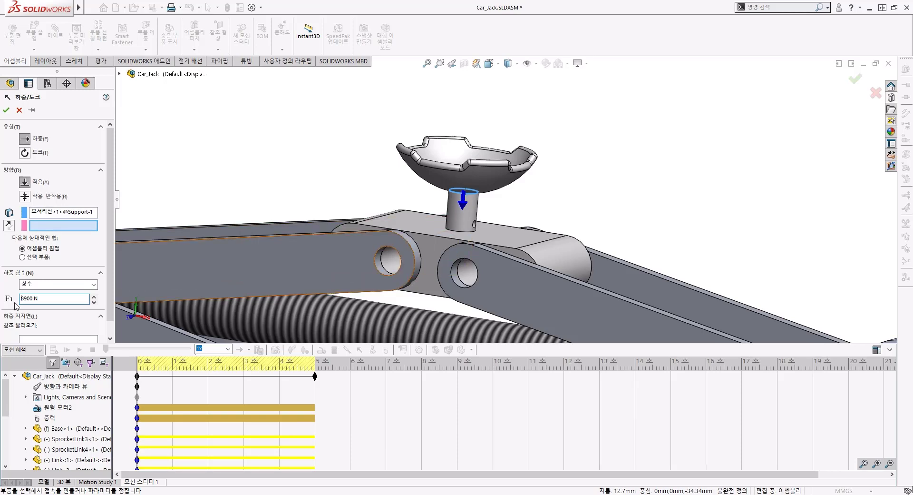
scroll(512, 209, "up", 4)
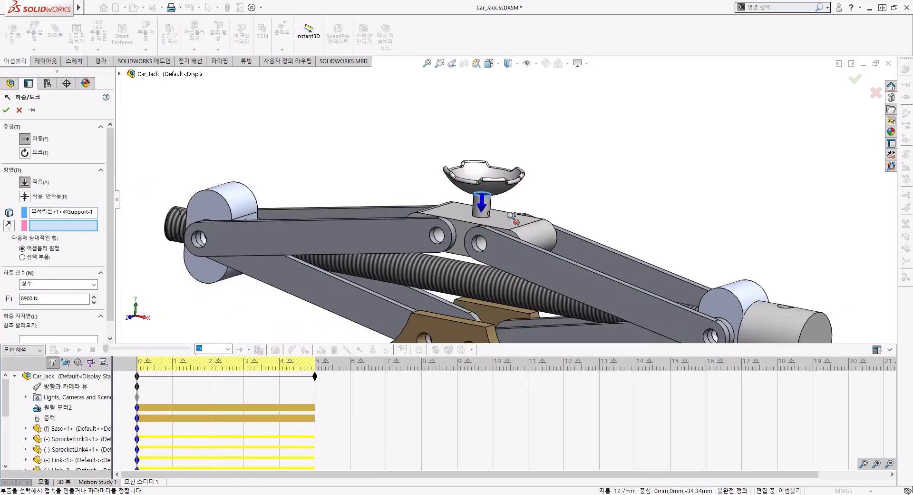
scroll(513, 215, "up", 2)
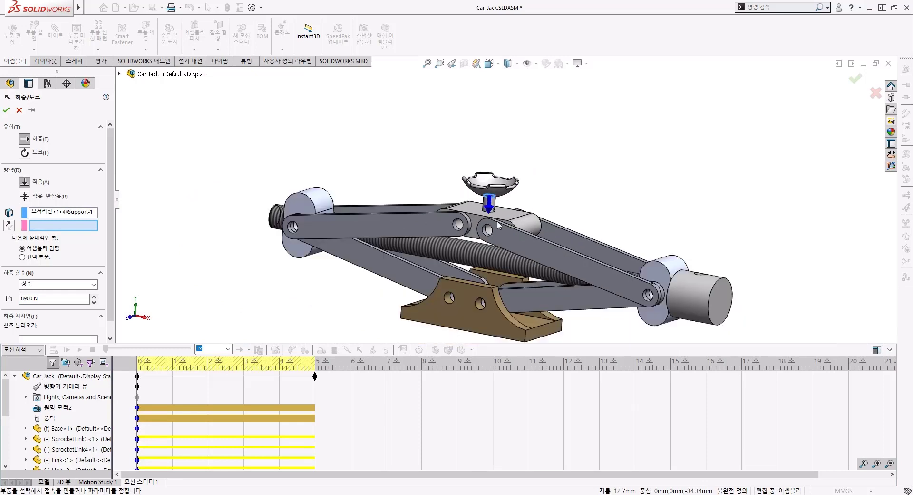
left_click(7, 110)
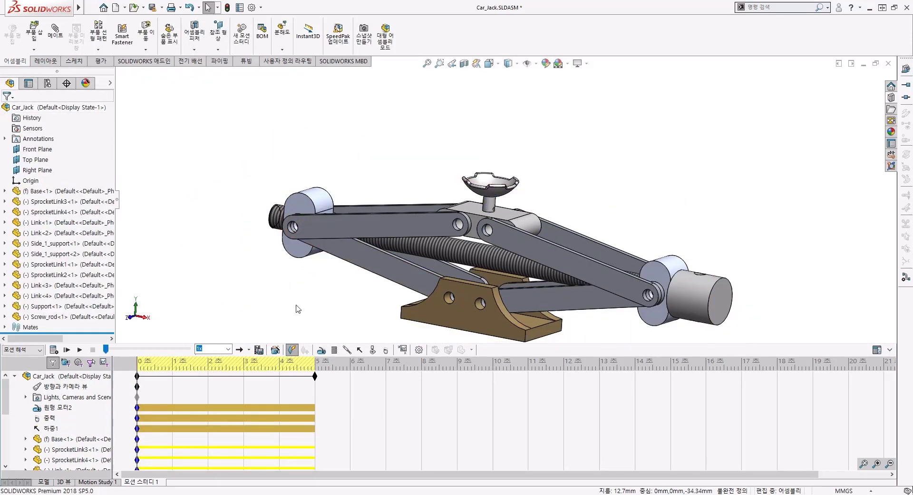
scroll(306, 290, "up", 1)
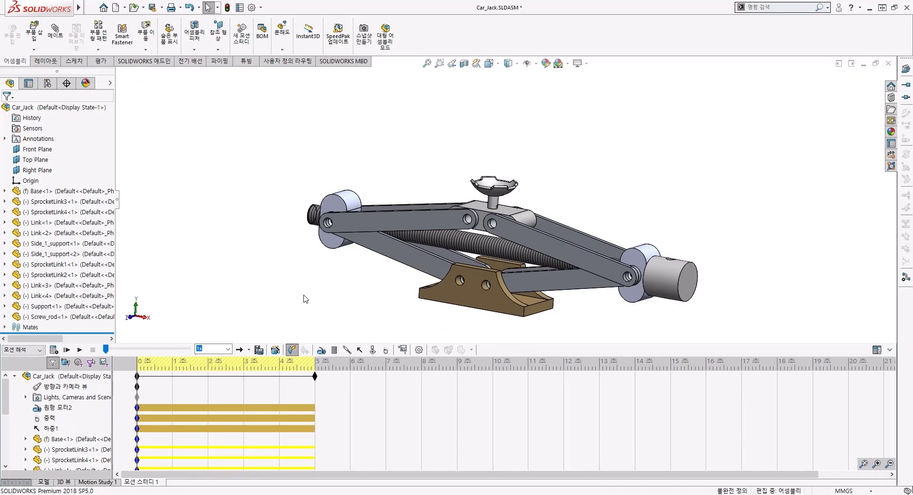
left_click(53, 407)
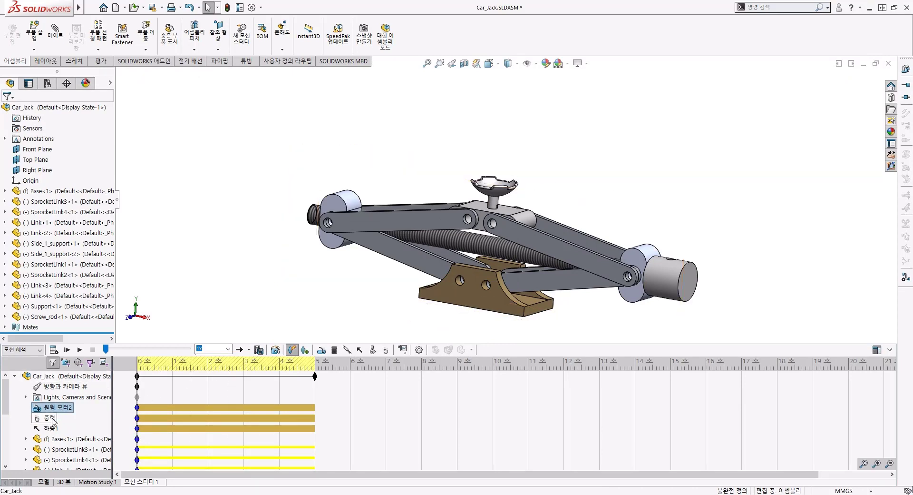
left_click(62, 439)
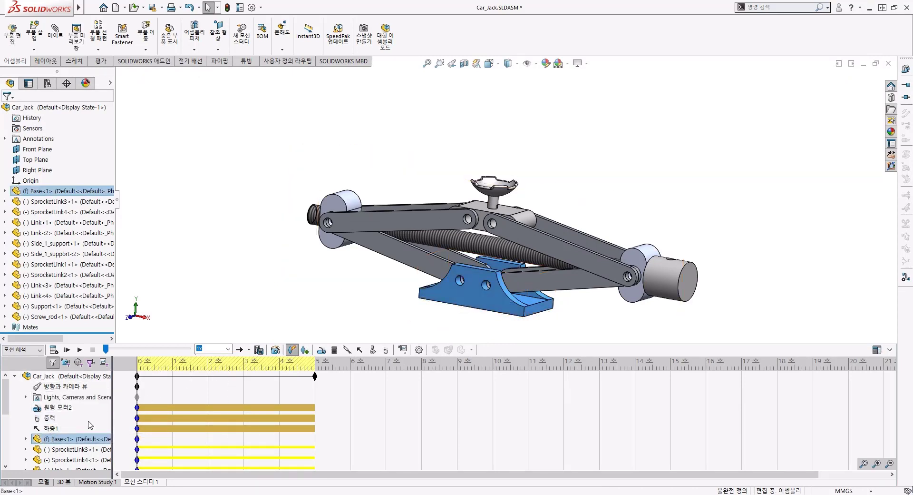
left_click(303, 263)
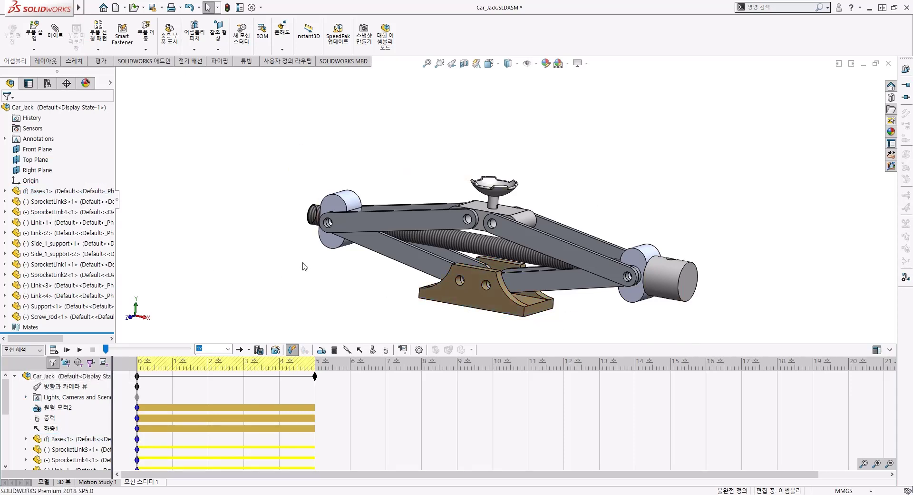
middle_click_drag(303, 263, 307, 286)
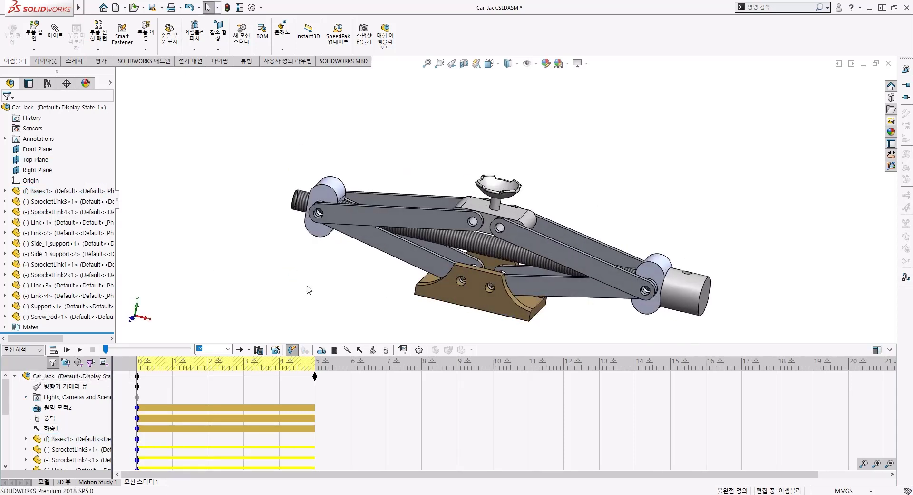
Step: Recalculate the motion study with gravity and the applied force, and play back the jack's motion
left_click(53, 350)
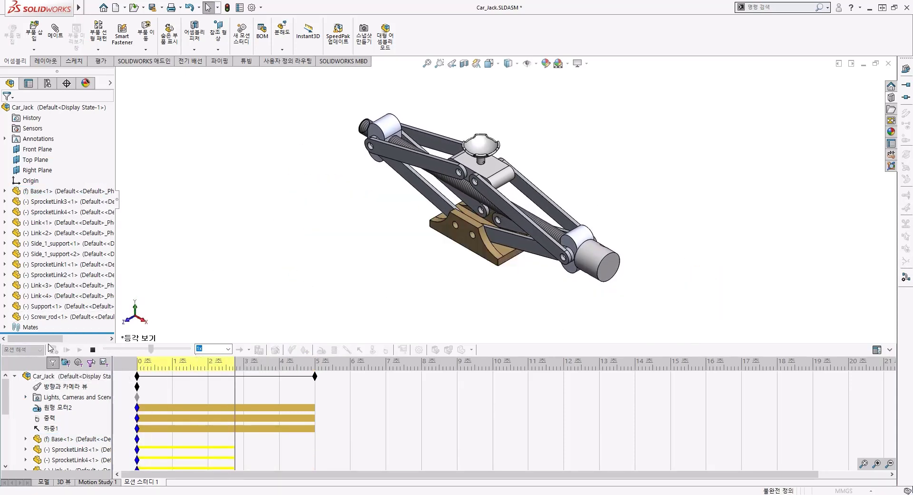
left_click(52, 349)
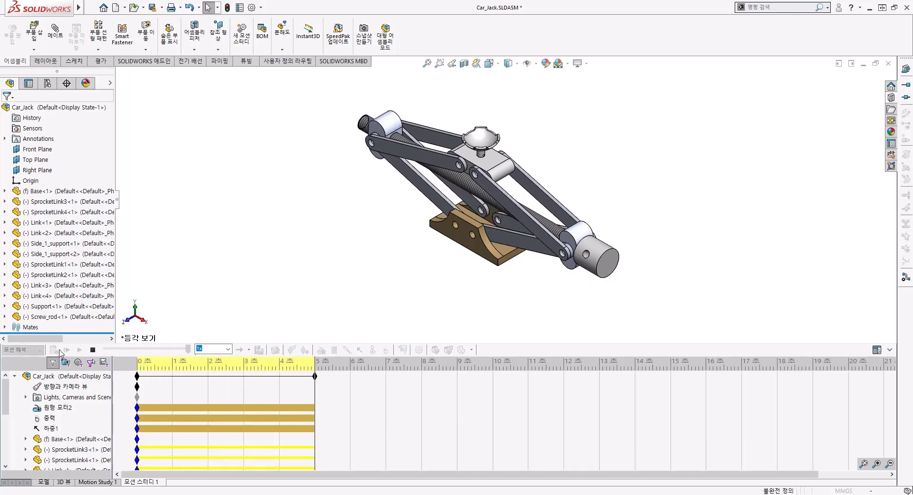
left_click(58, 350)
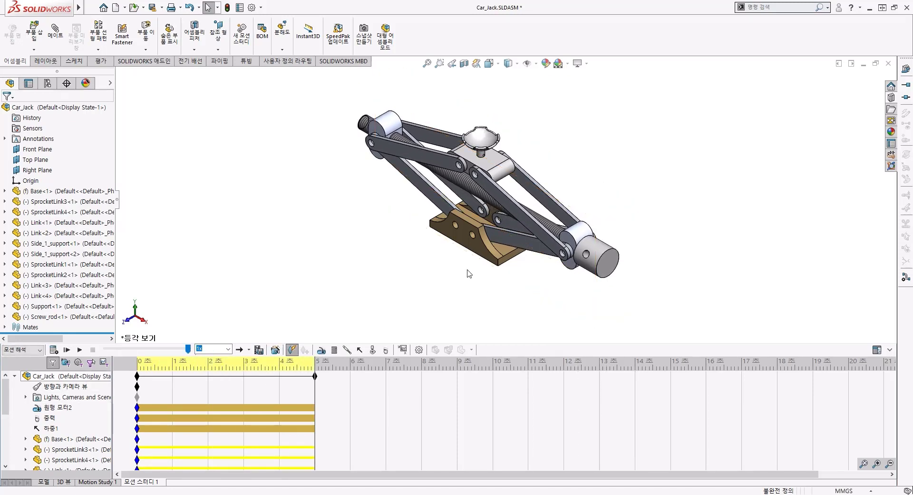
mouse_move(468, 273)
middle_mouse_down()
mouse_move(486, 254)
mouse_move(477, 259)
middle_mouse_up()
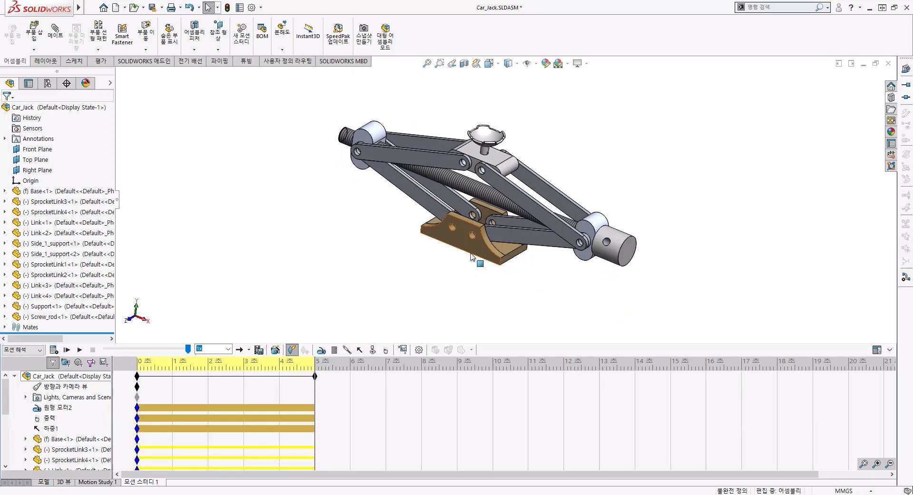
left_click(80, 350)
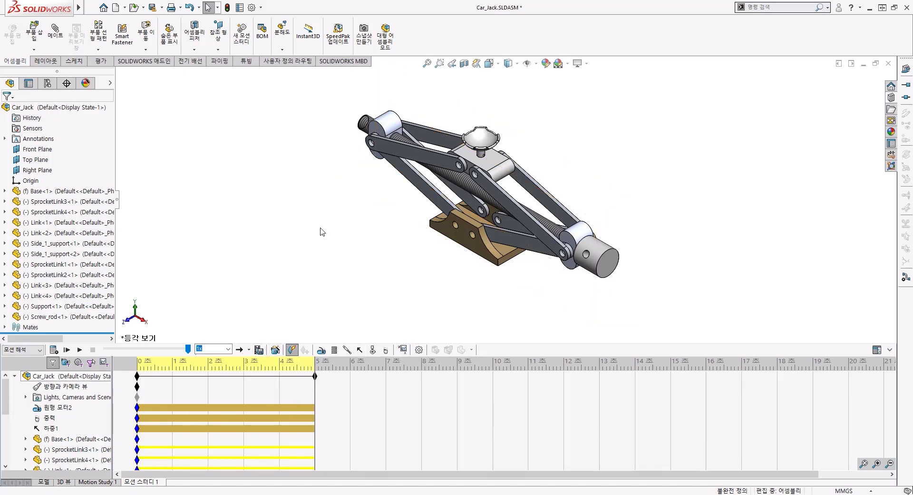
key("f")
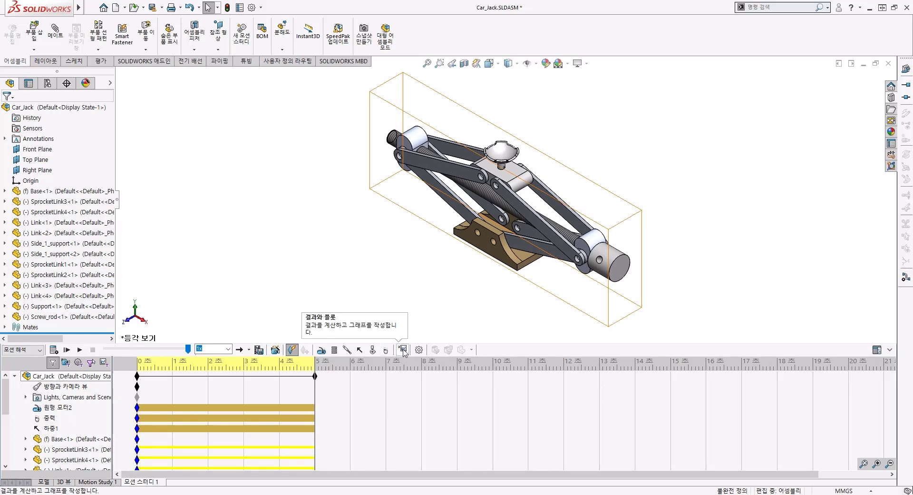
left_click(403, 351)
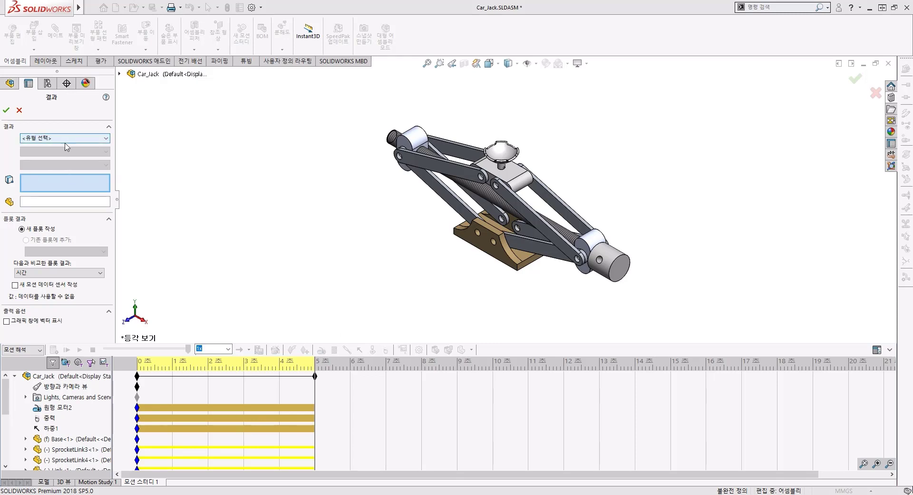
left_click(51, 138)
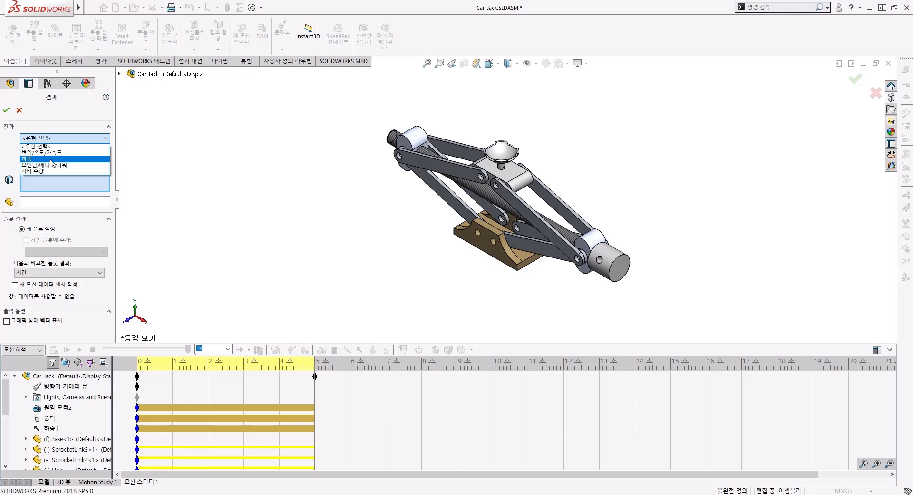
left_click(52, 160)
left_click(61, 152)
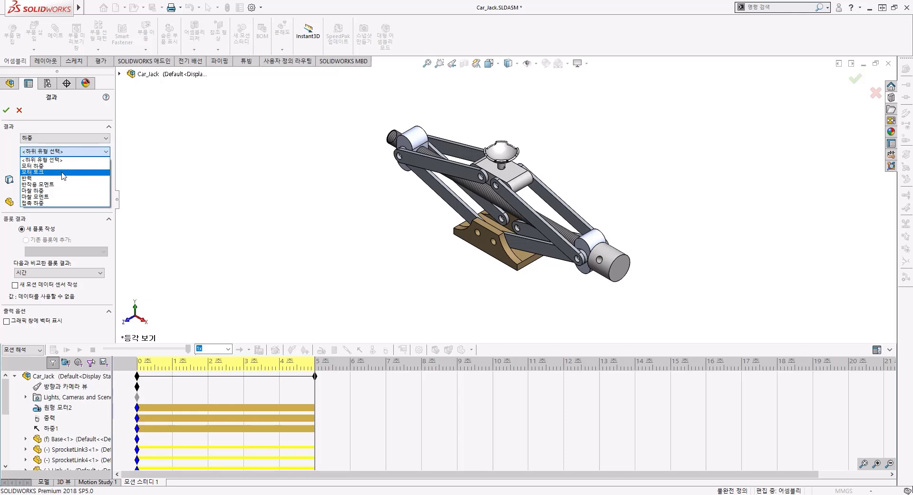
left_click(64, 172)
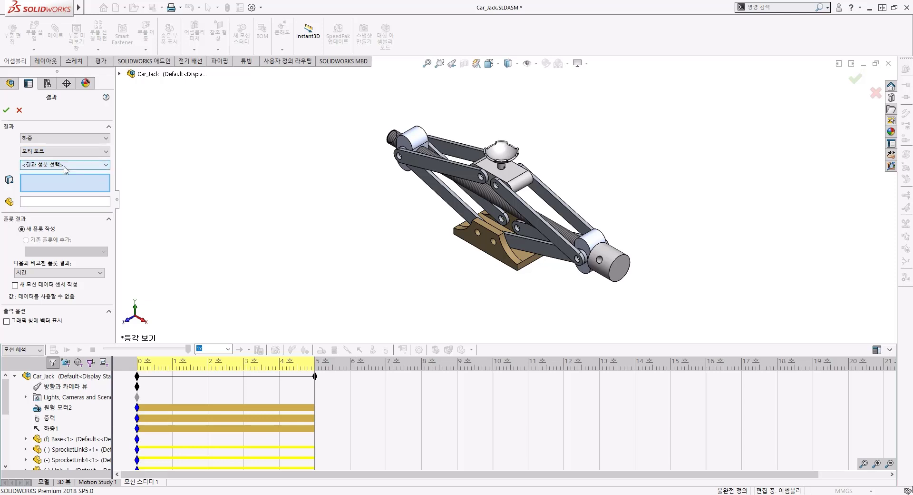
left_click(65, 165)
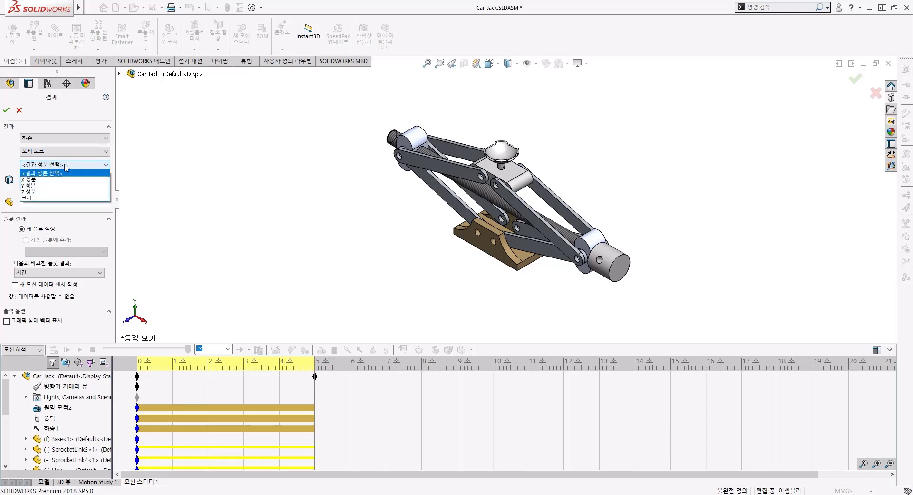
left_click(65, 201)
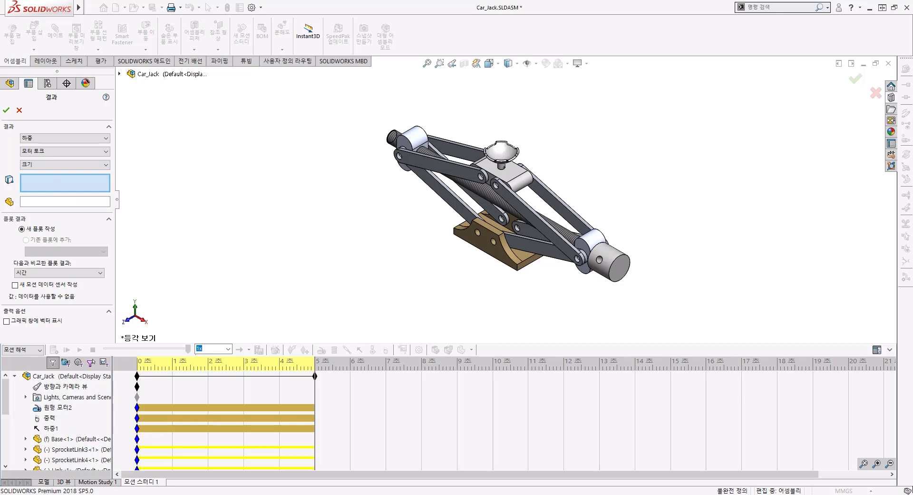
left_click(50, 408)
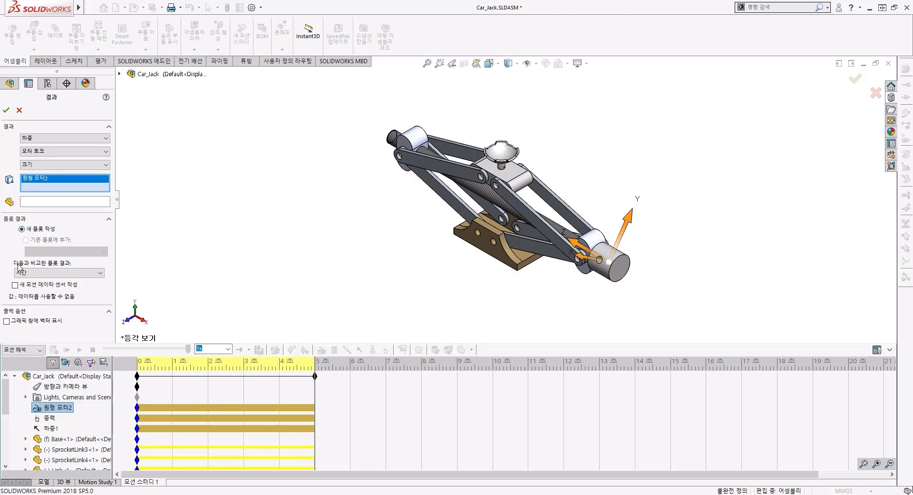
left_click(5, 110)
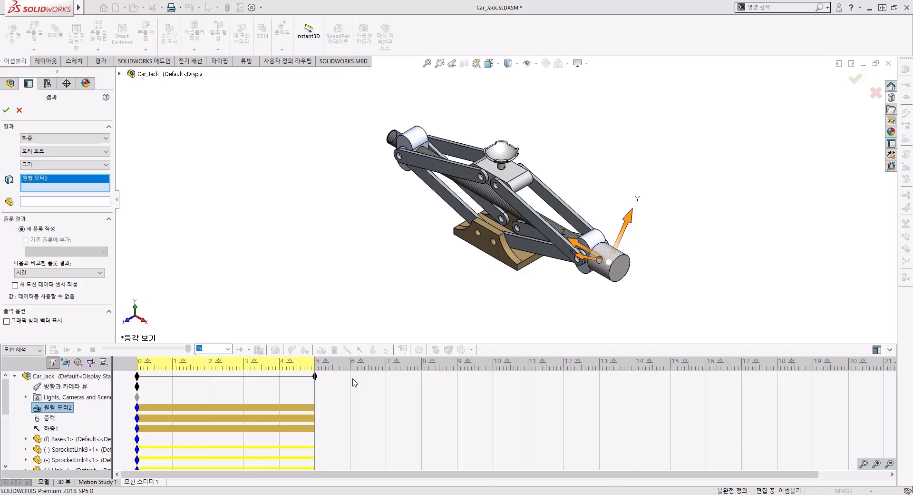
left_click(19, 111)
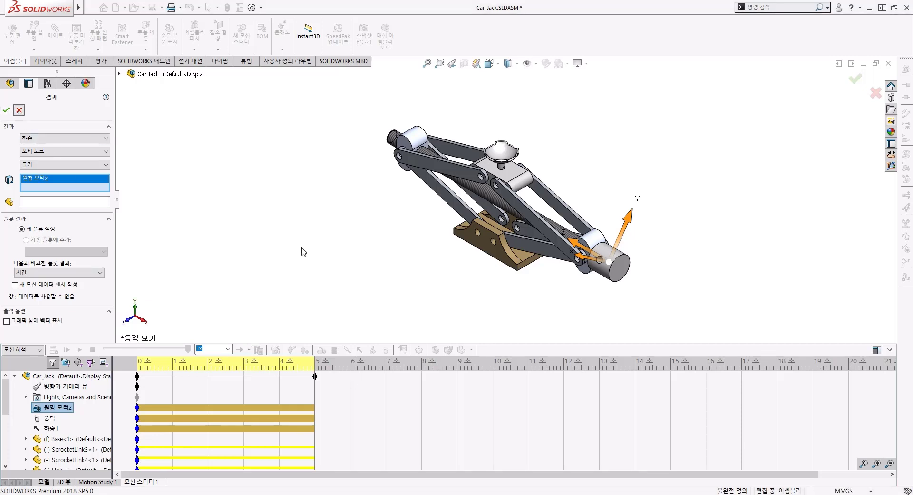
Step: Extend the motion study's end time to 8 seconds and recalculate it
left_click_drag(315, 376, 421, 387)
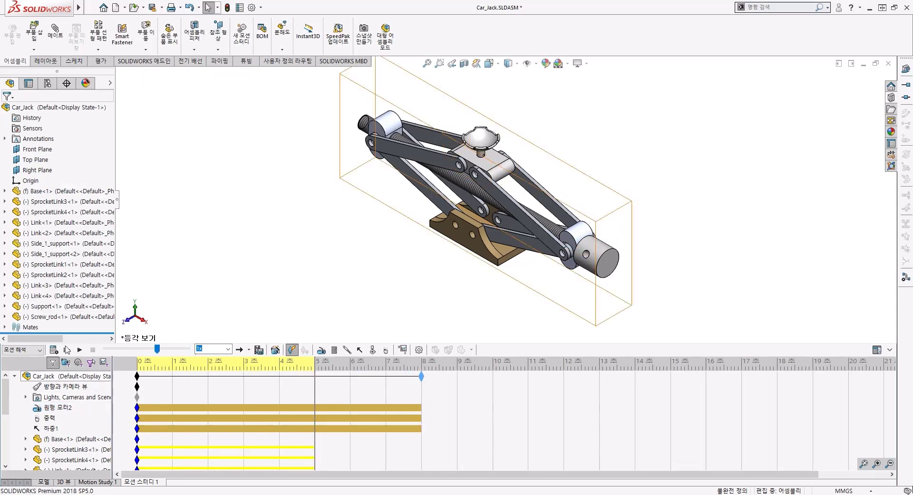
left_click(54, 350)
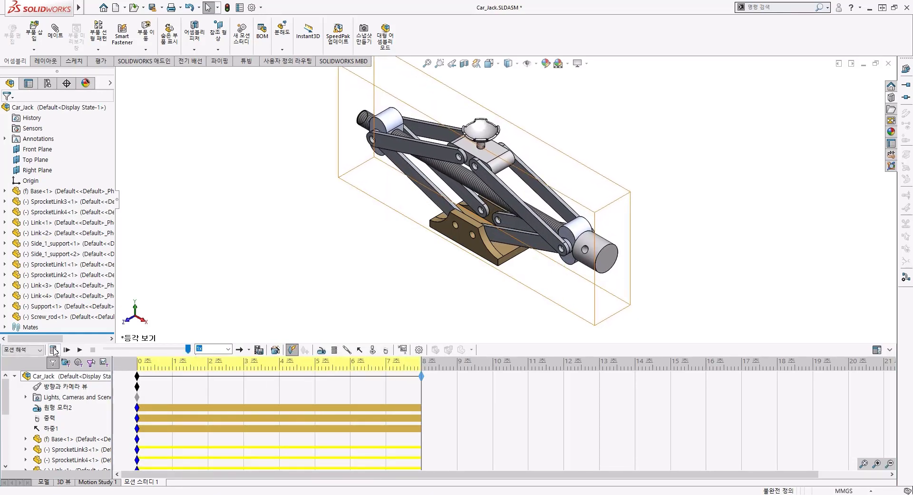
left_click(53, 350)
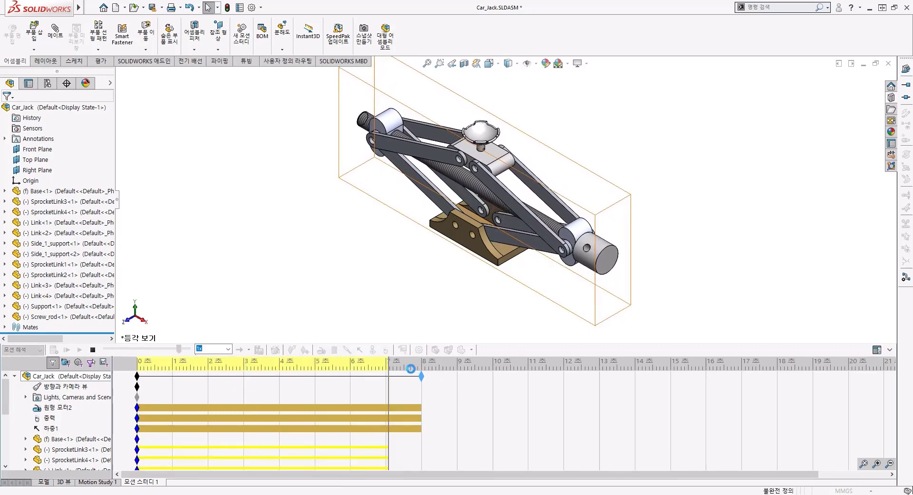
Step: Create a new force result plot of motor torque (모터 토크) magnitude for the rotary motor 원형 모터2 against time
left_click(402, 349)
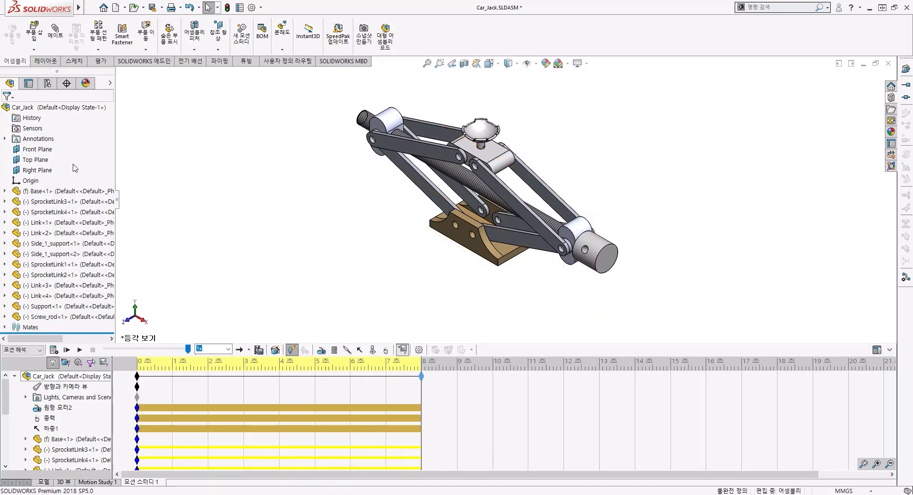
left_click(62, 138)
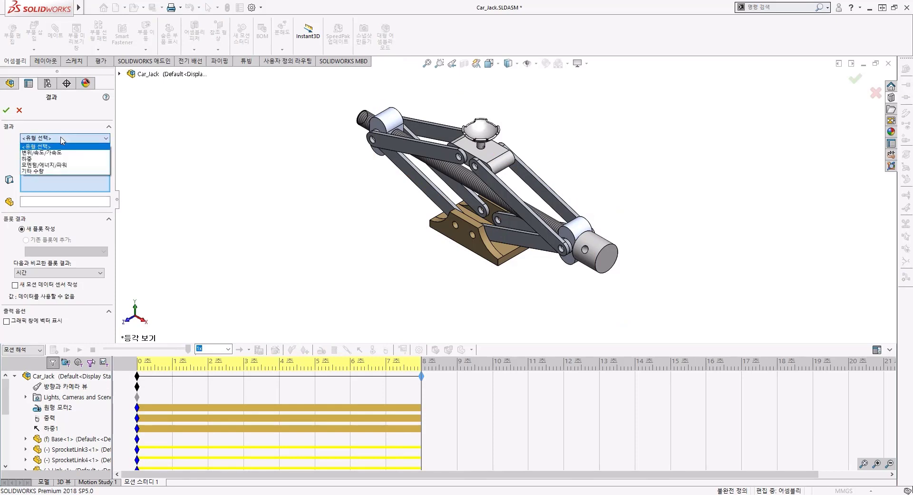
left_click(62, 160)
left_click(63, 151)
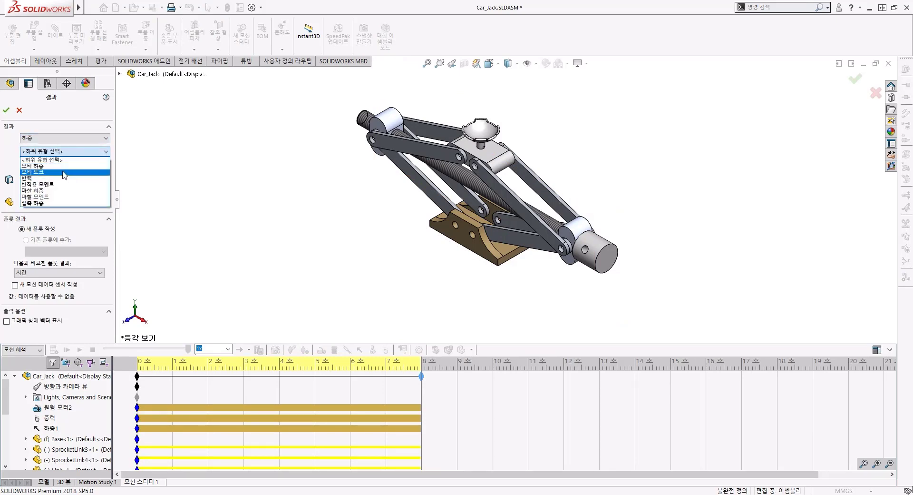
left_click(63, 172)
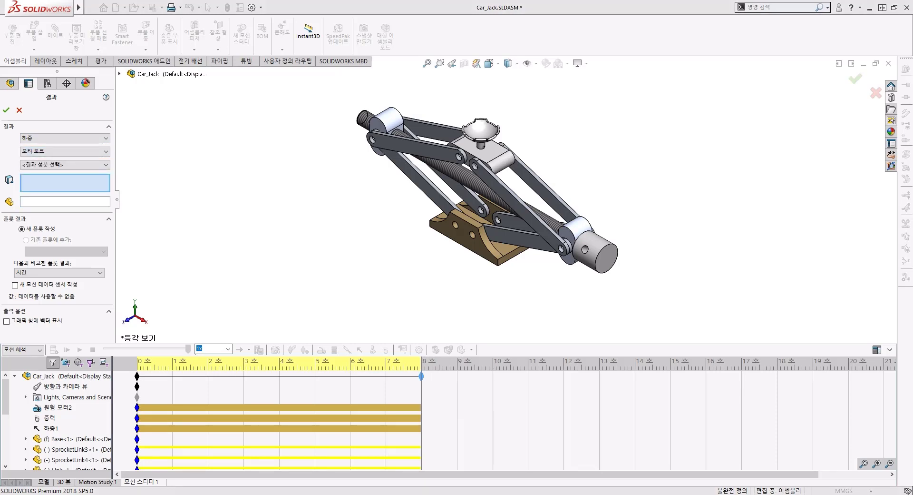
left_click(52, 164)
left_click(51, 195)
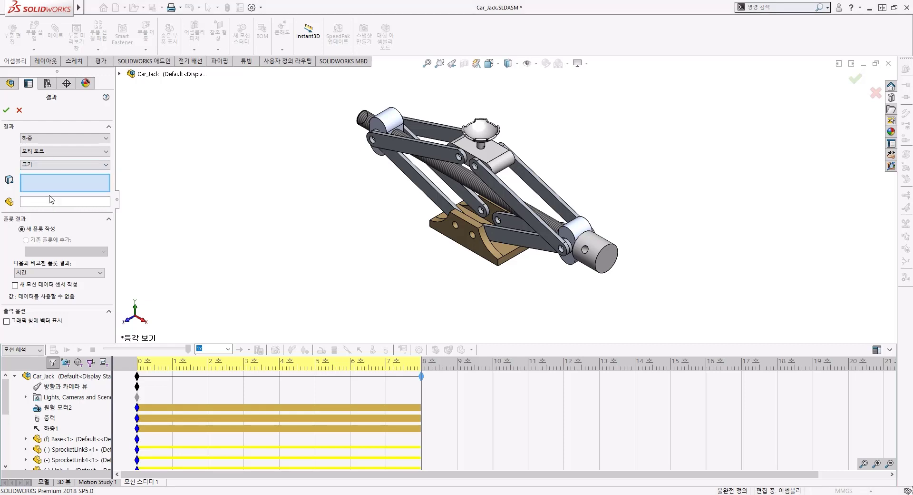
left_click(51, 408)
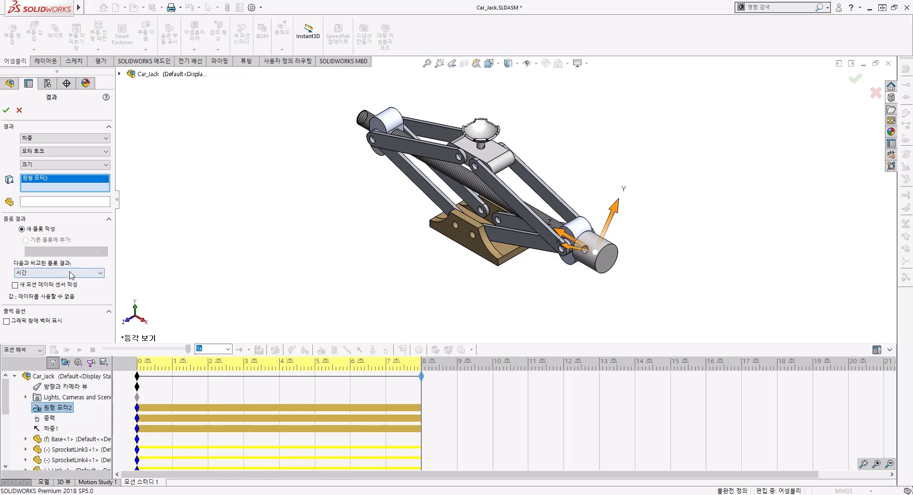
left_click(6, 110)
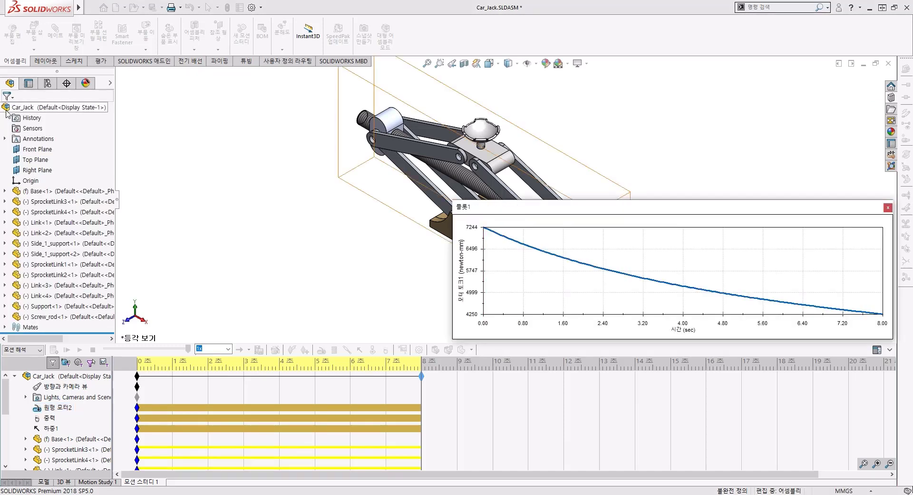
Step: Move the motor torque plot above the jack and play back the motion alongside it
left_click_drag(521, 213, 521, 72)
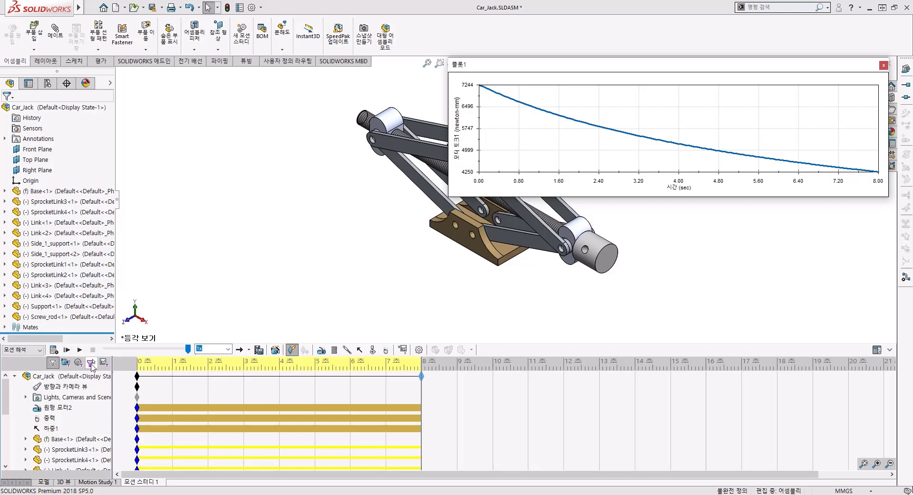
left_click(79, 350)
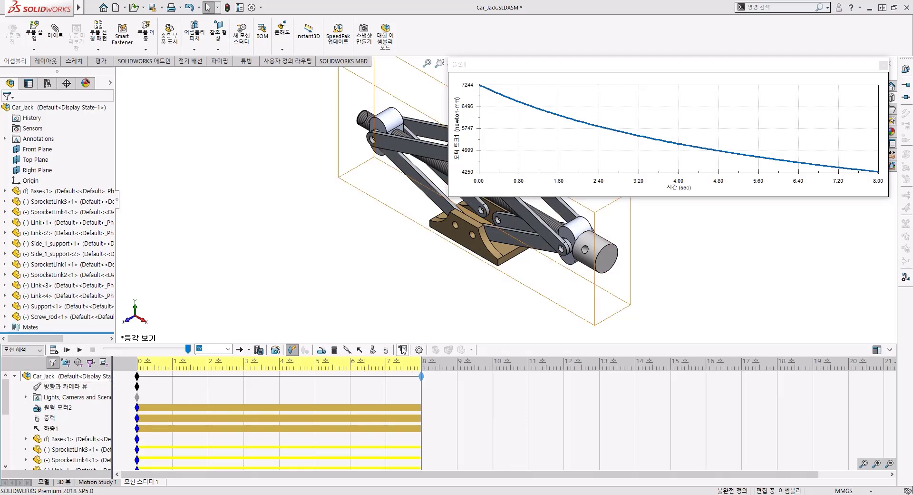
Step: Define a momentum/energy/power result of power consumption (파워 소비량) for the rotary motor 원형 모터2
left_click(403, 350)
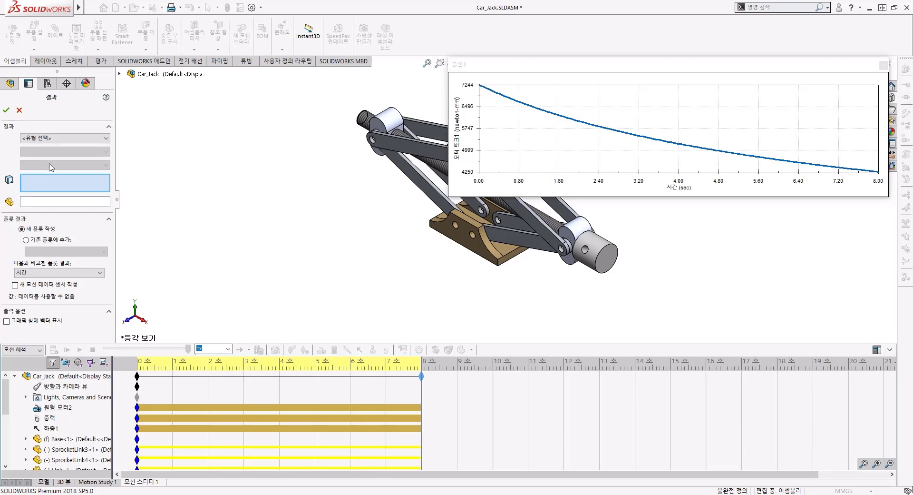
left_click(62, 138)
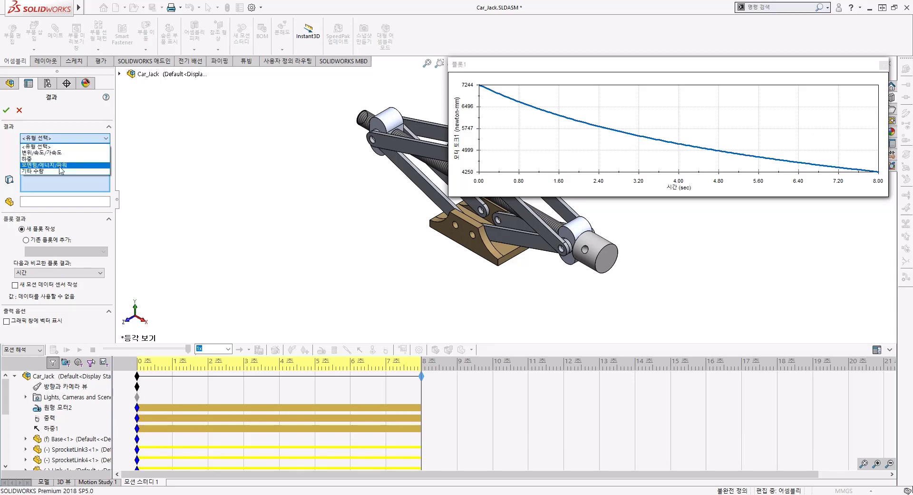
left_click(60, 165)
left_click(63, 151)
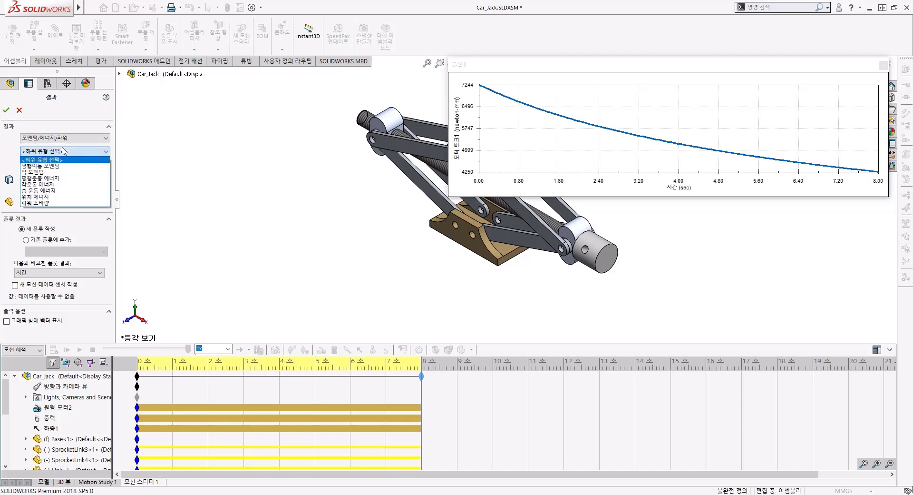
left_click(56, 204)
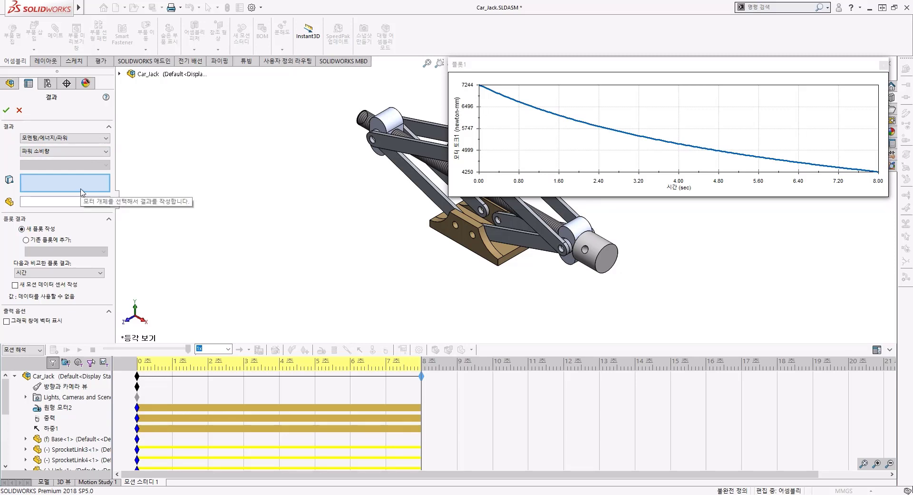
left_click(68, 412)
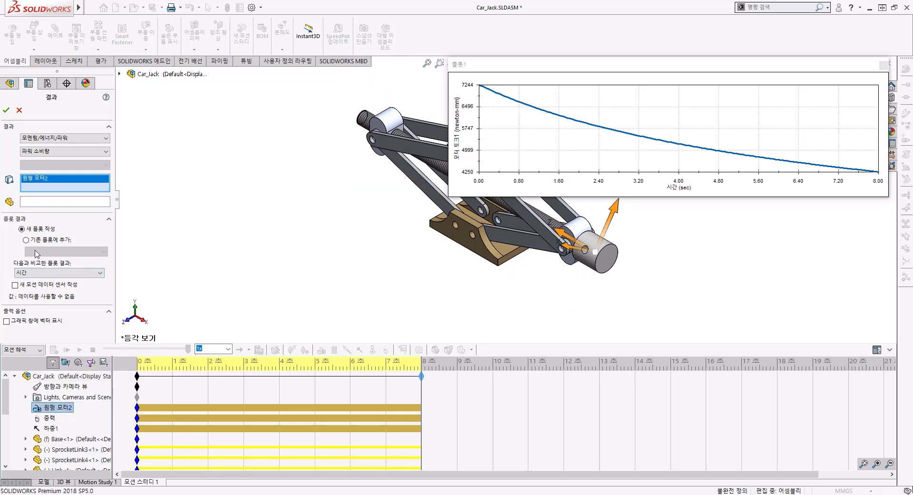
Step: Add the power consumption result to the existing plot 플롯1 and accept it
left_click_drag(562, 70, 513, 88)
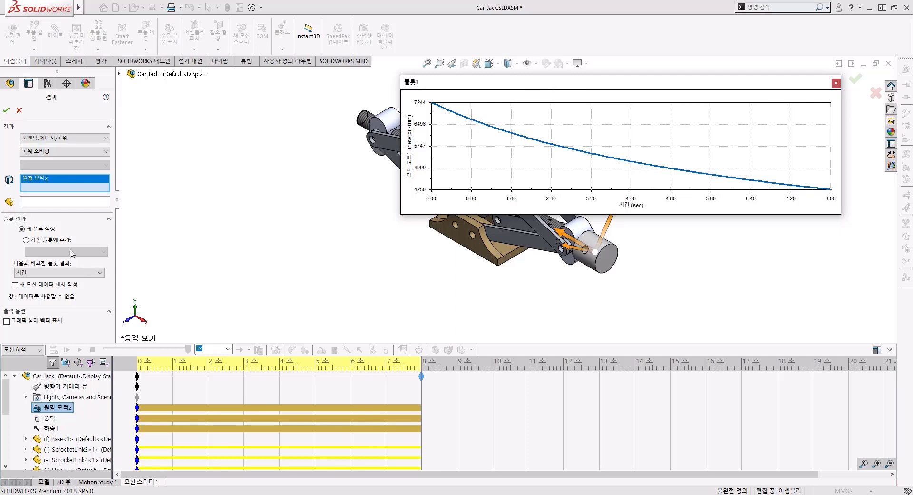
left_click(29, 232)
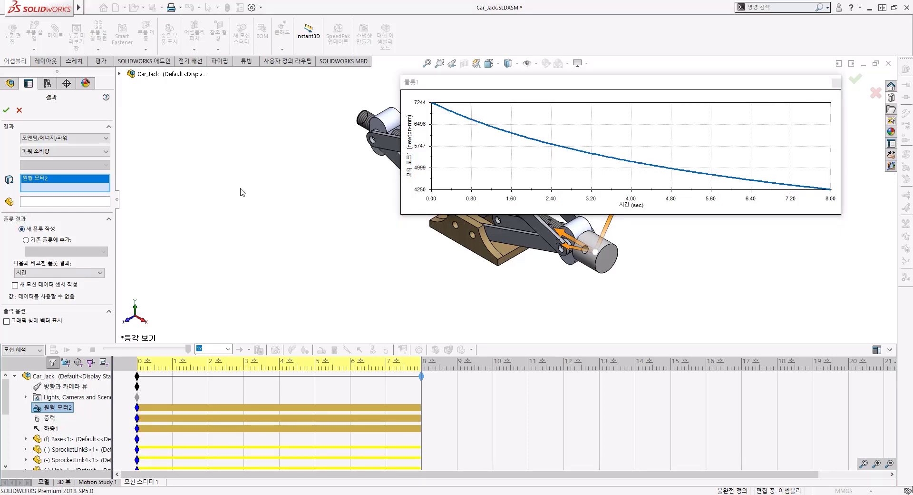
left_click(51, 239)
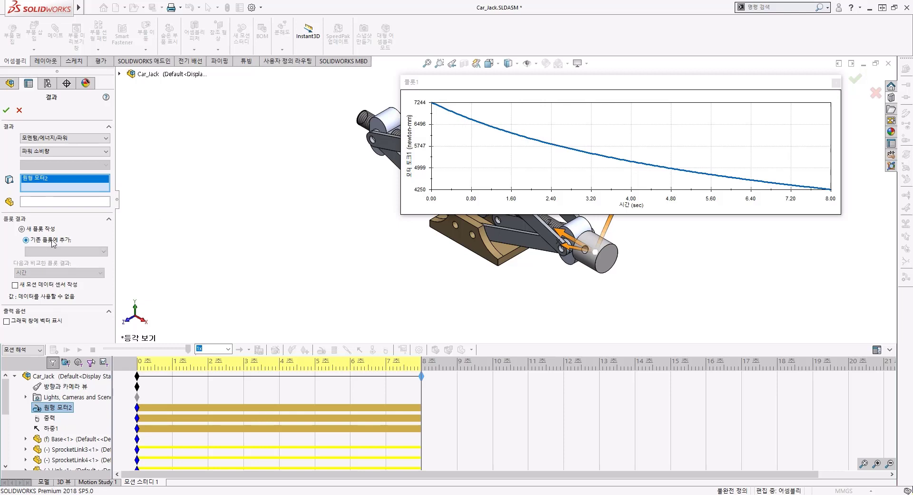
left_click(56, 252)
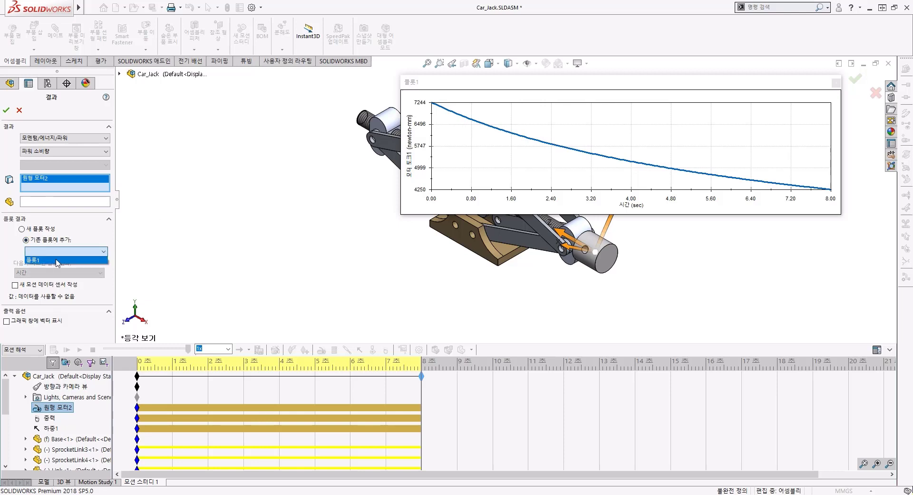
left_click(56, 261)
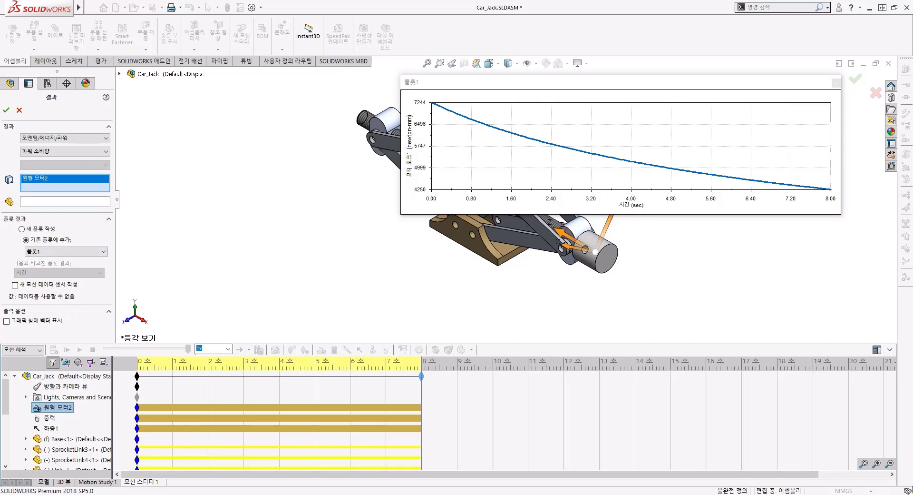
left_click(7, 110)
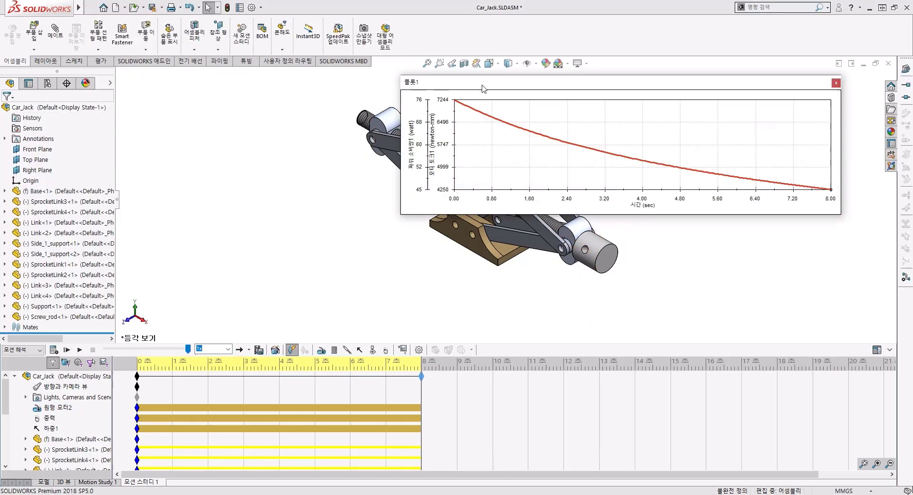
Step: Move and narrow the combined torque and power plot to uncover the jack, and play back the motion
left_click_drag(483, 92, 525, 20)
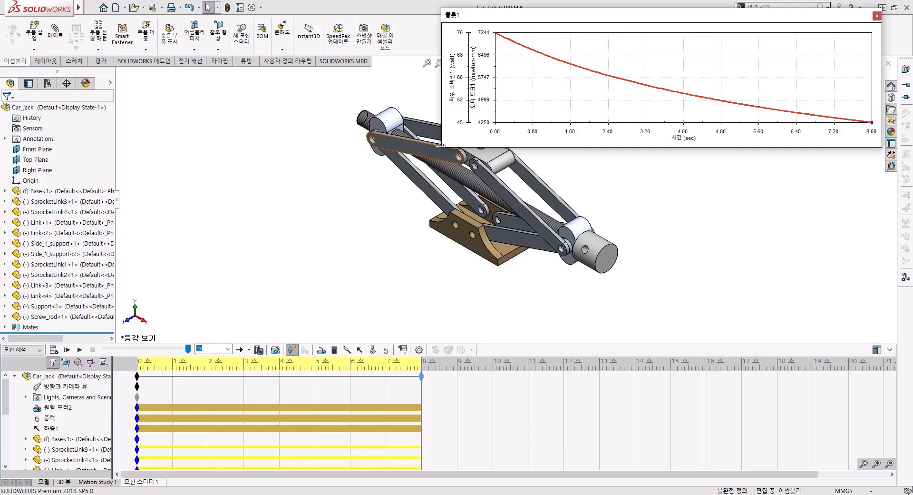
left_click_drag(441, 146, 512, 146)
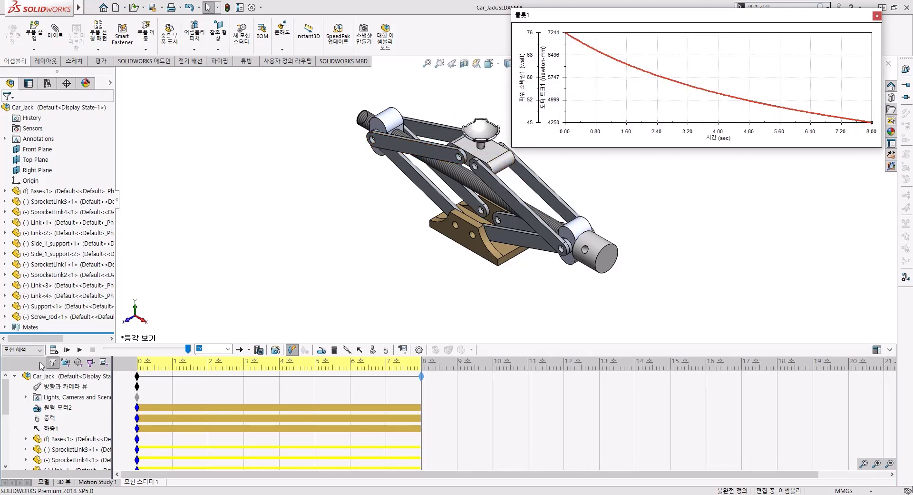
left_click(79, 349)
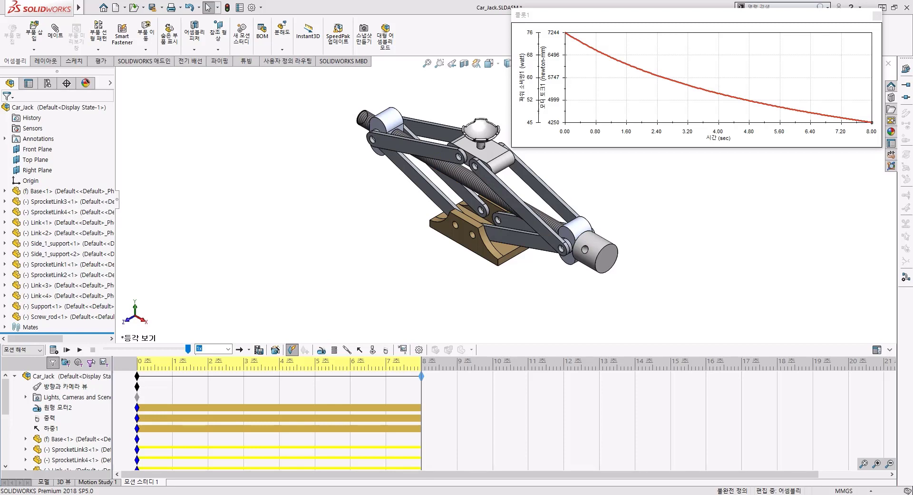
Step: Play back the jack motion with the combined plot and shift the plot window down beside the jack
left_click(79, 350)
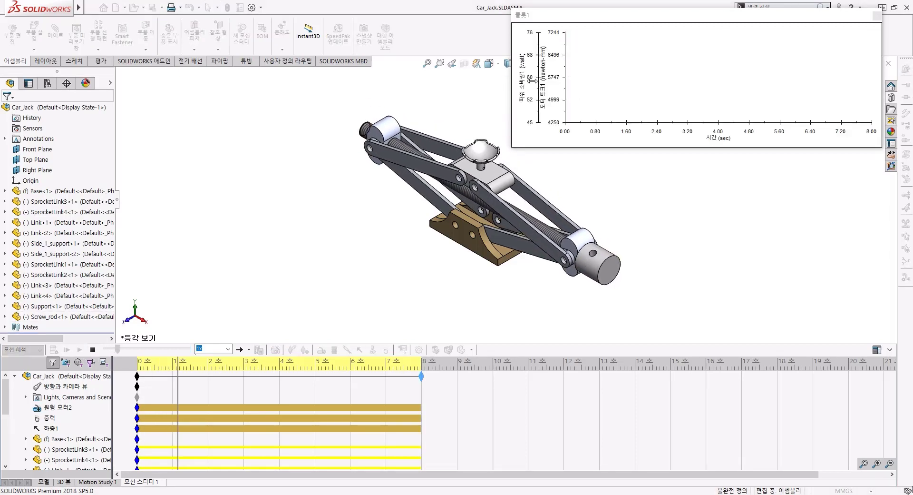
left_click_drag(561, 17, 530, 34)
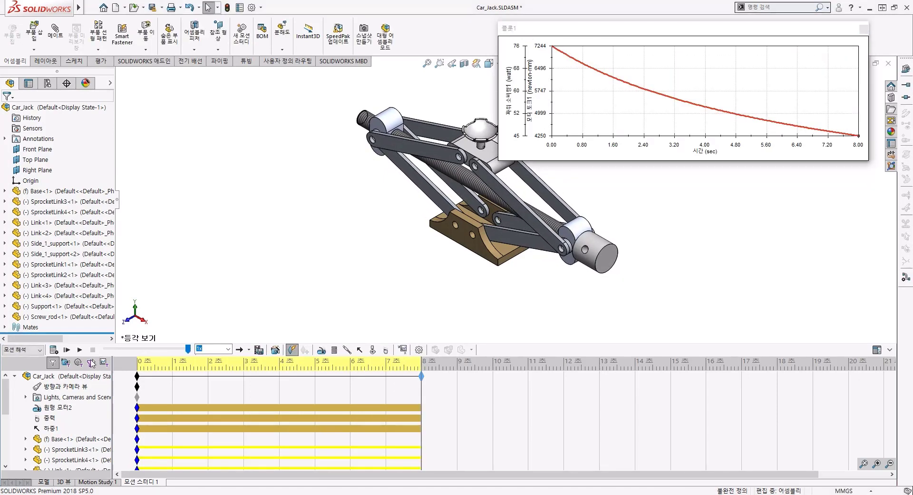
Step: Expand the motion study's Results folder and try to rename plot 플롯1 as 파워소비
scroll(56, 428, "down", 4)
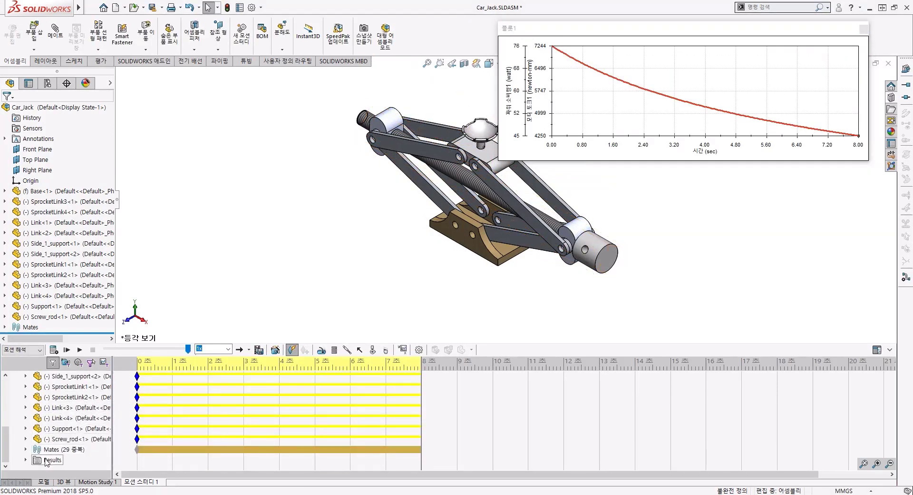
left_click(26, 459)
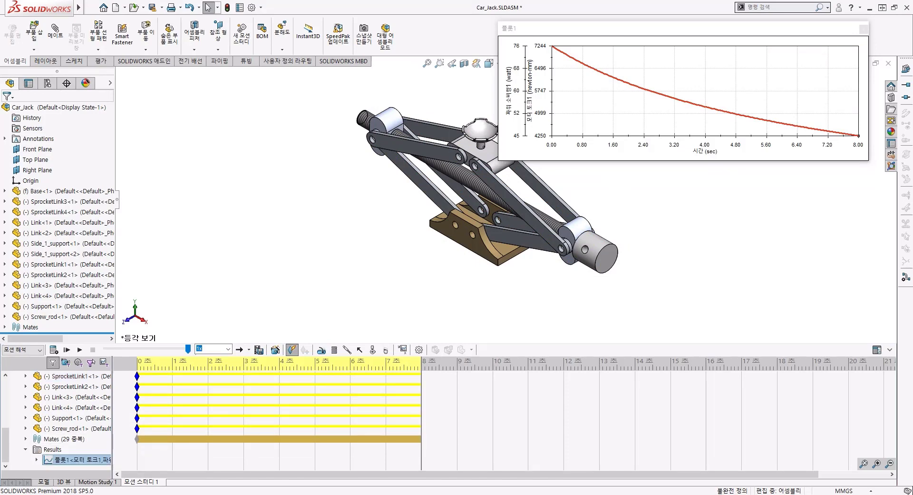
left_click(66, 460)
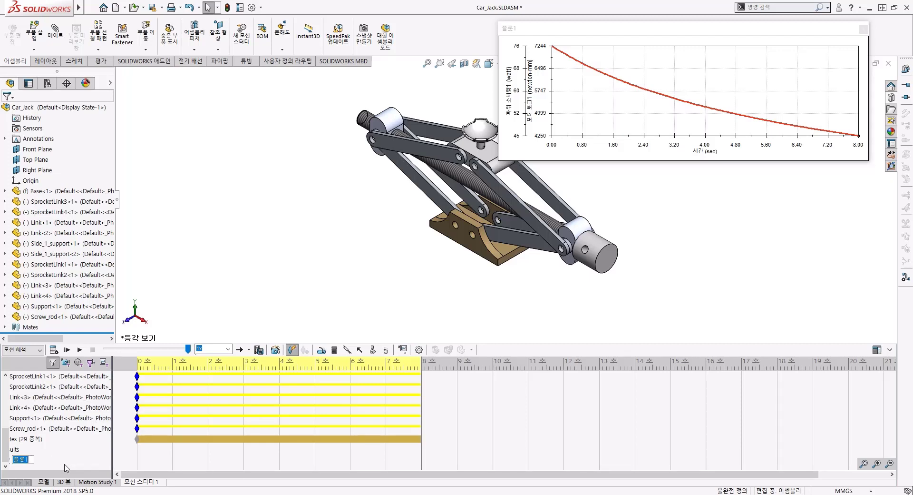
type("vkdnj")
key("BackSpace")
key("BackSpace")
key("BackSpace")
type("워소비")
key("Return")
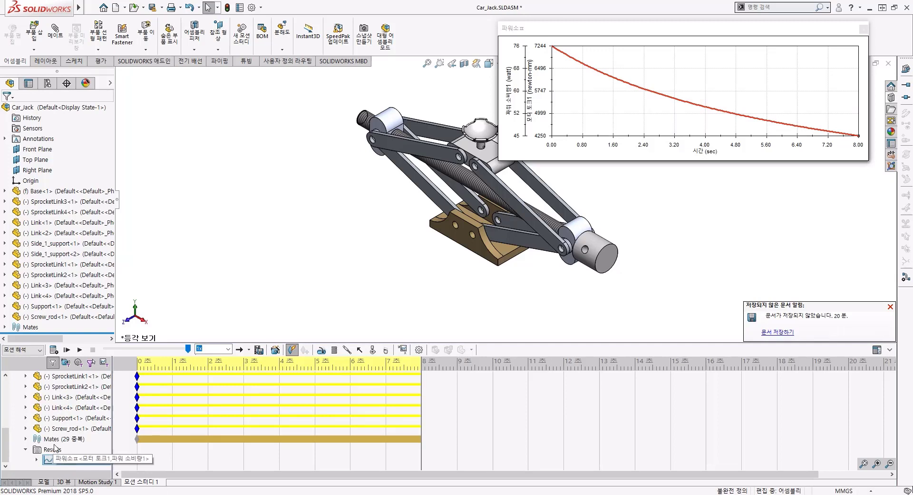
Step: Rename the combined torque and power plot in Results as 파워소비량/모터토크
right_click(58, 464)
left_click(48, 459)
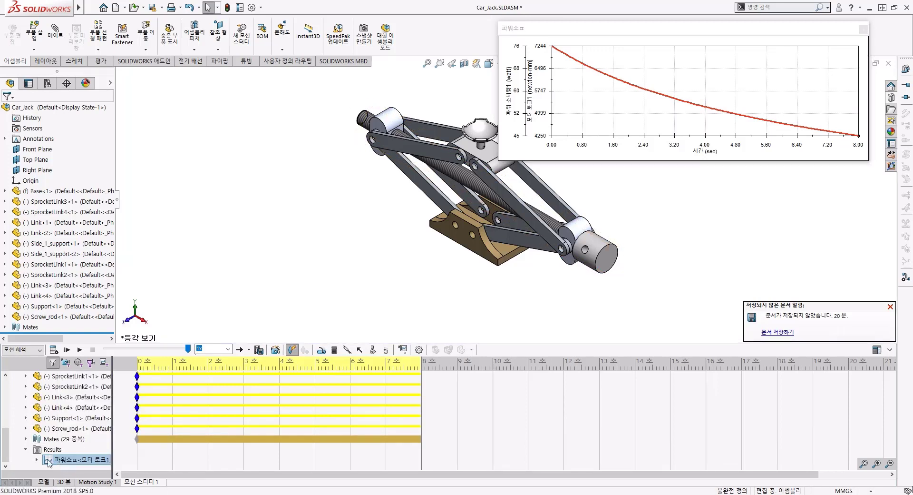
left_click(67, 460)
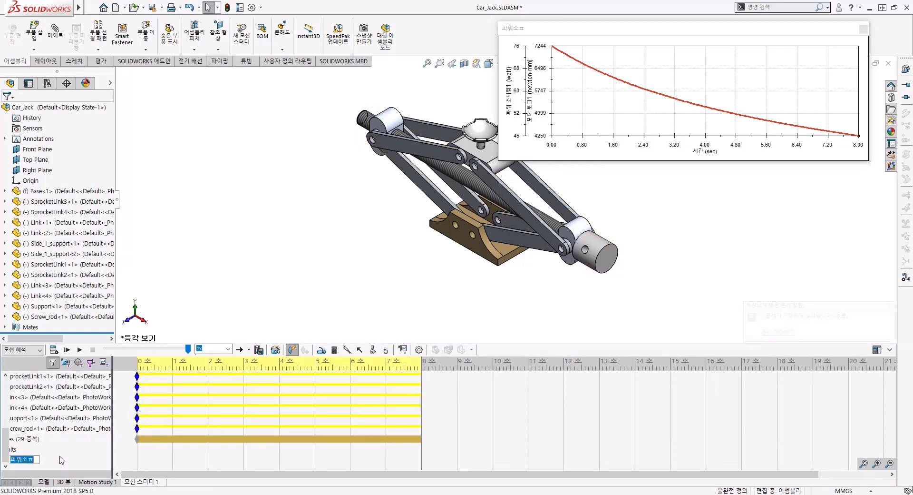
type("파우")
type("소비량")
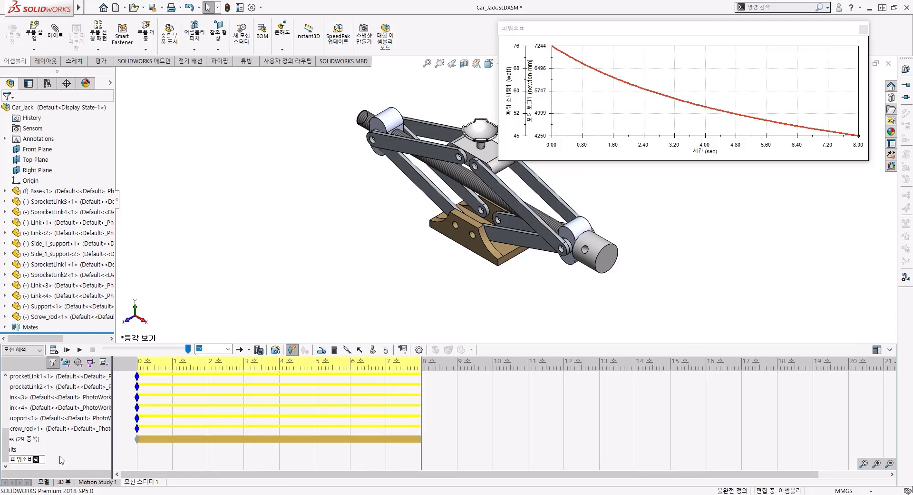
type("/모터토크")
key("Return")
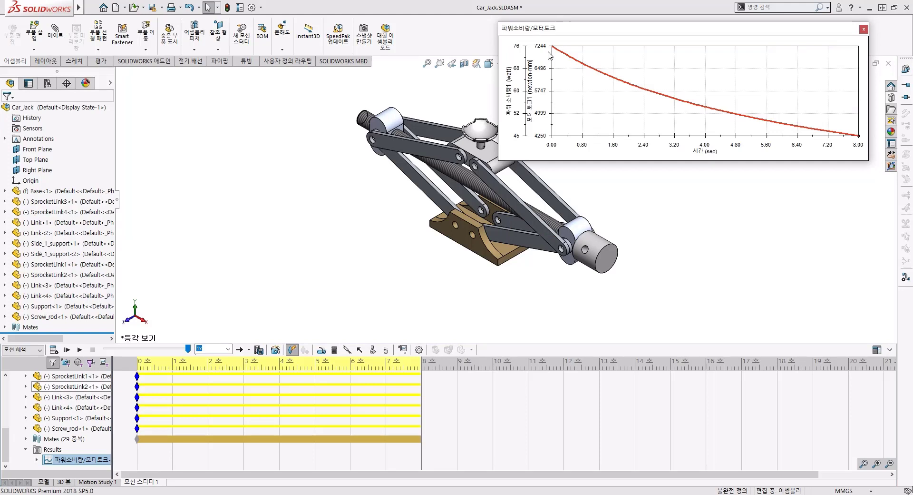
Step: Move the renamed plot slightly up to uncover more of the jack and replay the motion
left_click_drag(532, 30, 529, 20)
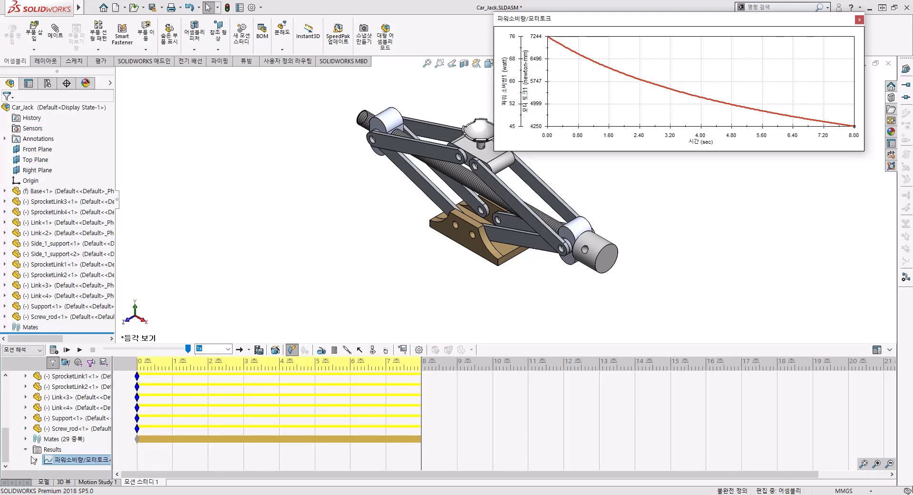
left_click(80, 350)
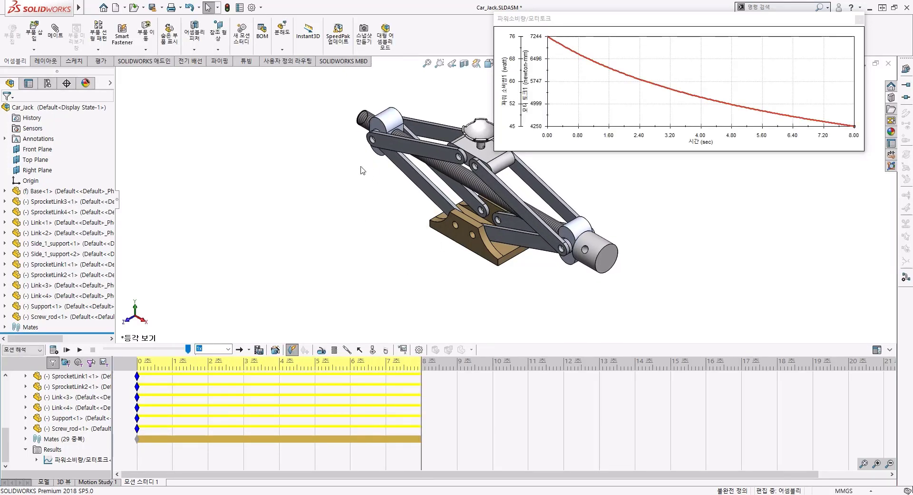
scroll(297, 255, "up", 2)
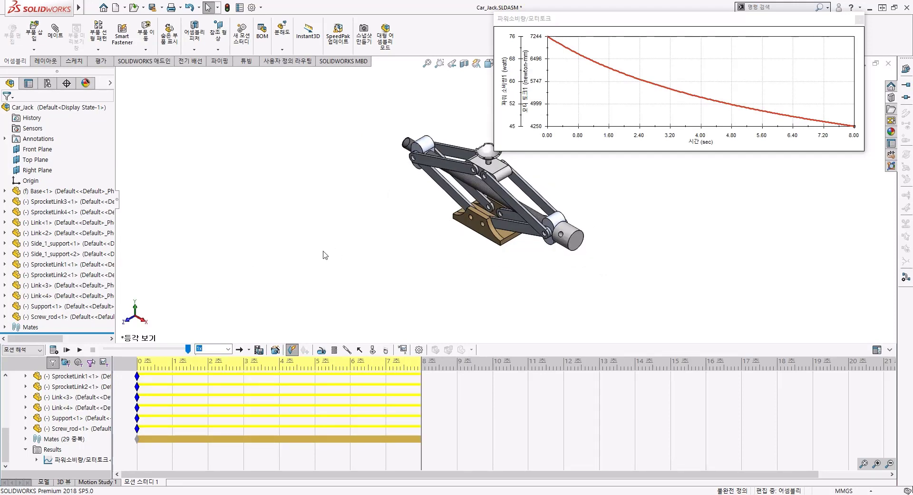
key("f")
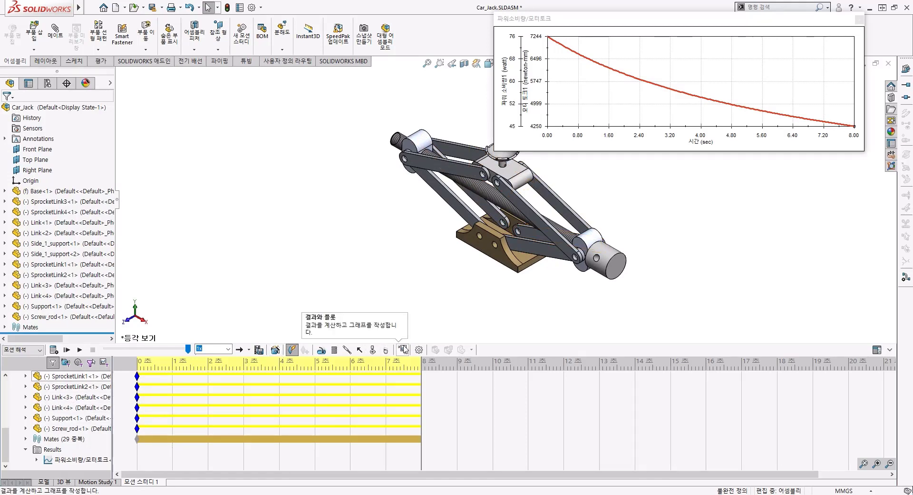
Step: Create a new displacement/velocity/acceleration plot of the Y component (Y 성분) of linear displacement (선형 변위) for the Support<1> face
left_click(403, 349)
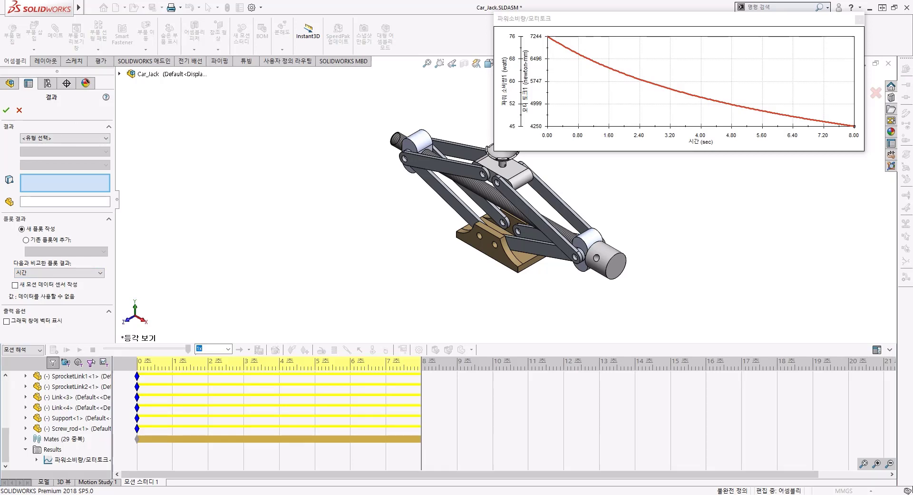
left_click(53, 138)
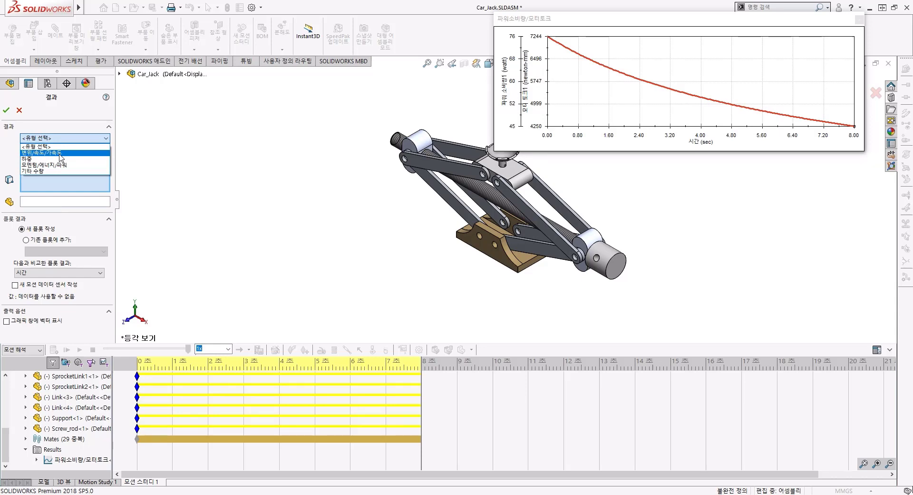
left_click(60, 153)
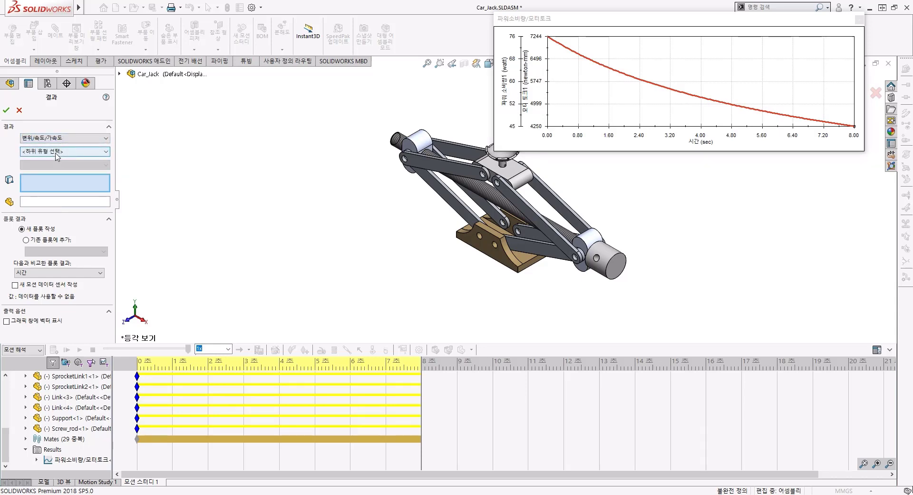
left_click(56, 151)
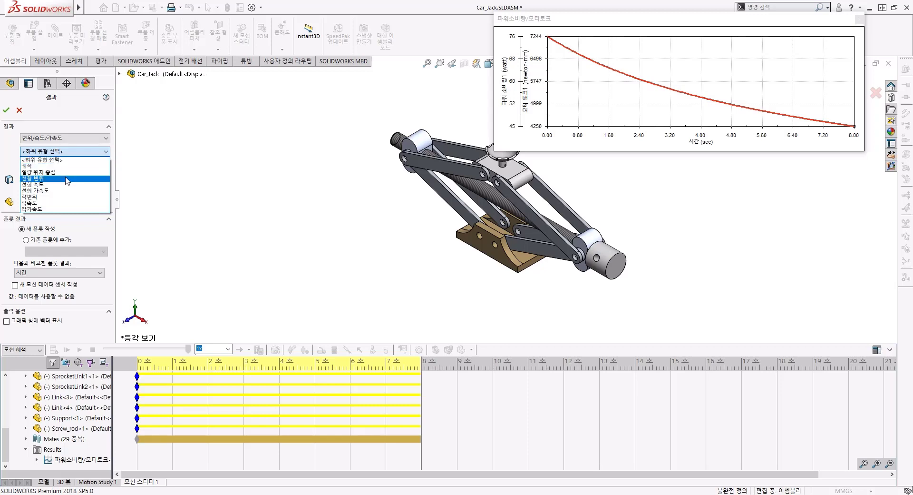
left_click(67, 179)
left_click(71, 165)
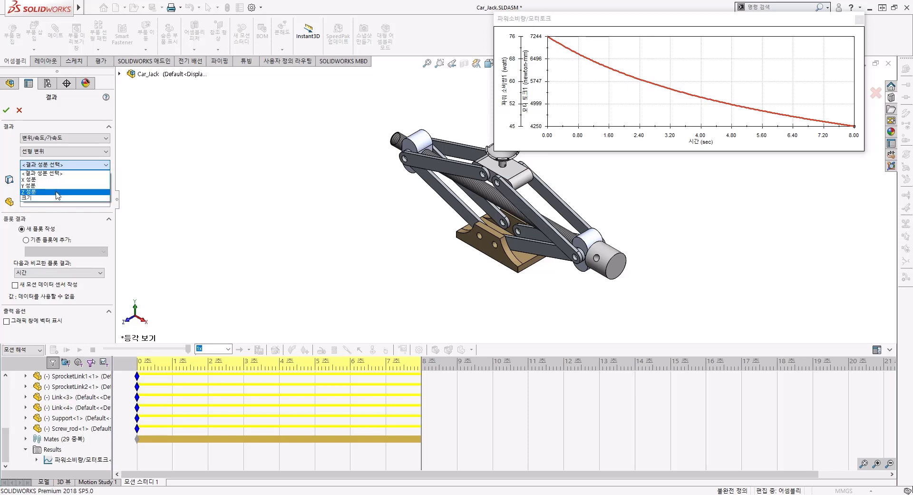
left_click(61, 186)
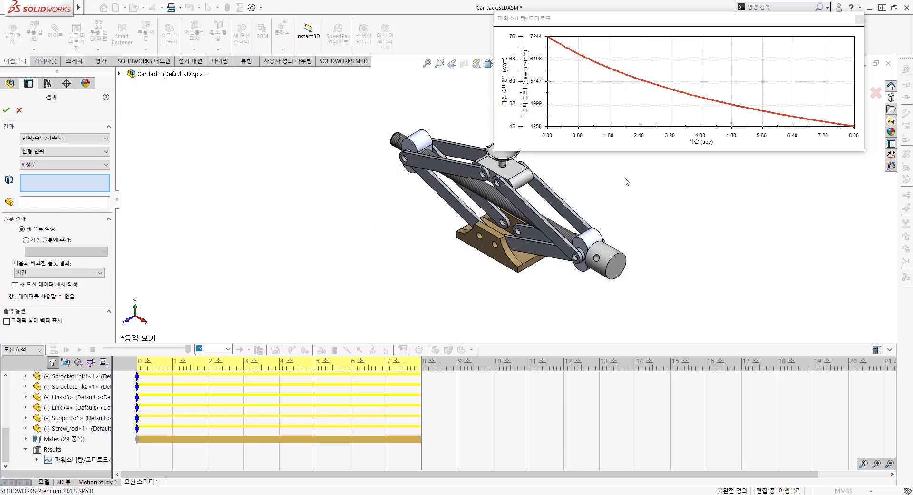
left_click(508, 169)
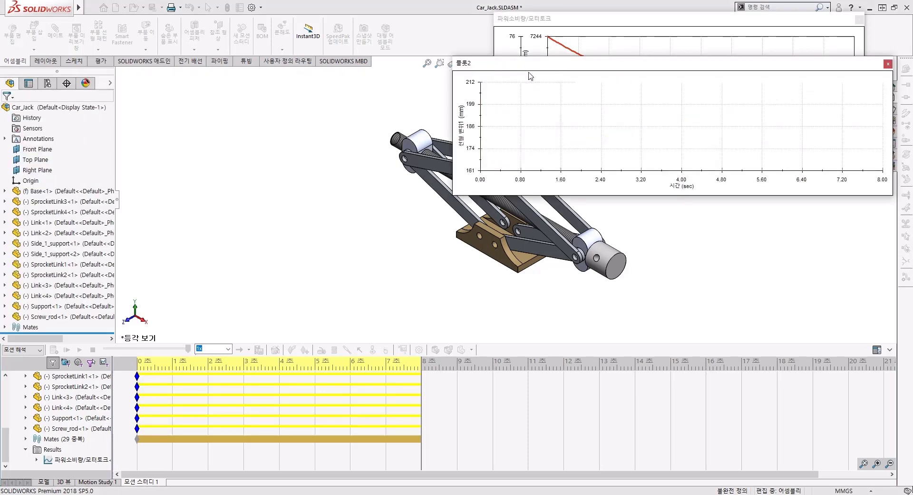
Step: Place the displacement plot 플롯2 beside the torque and power plot, narrow it, and play back the motion
left_click_drag(534, 69, 123, 56)
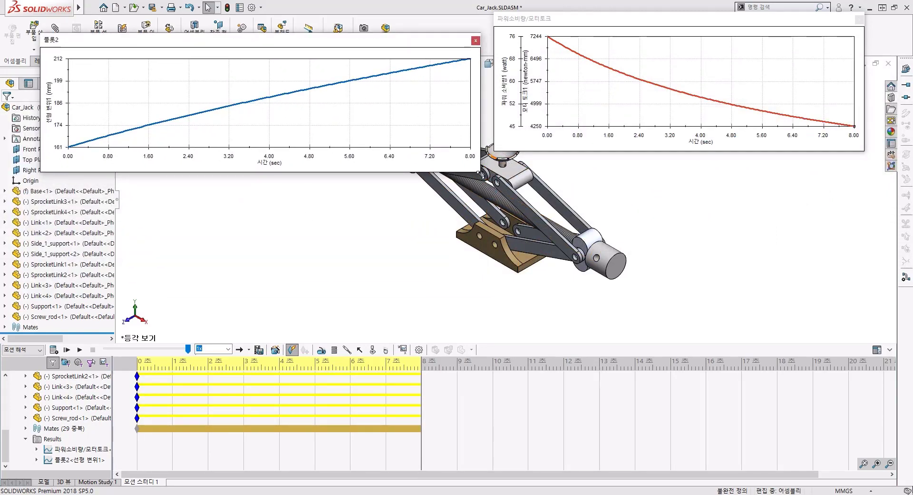
left_click_drag(479, 174, 421, 165)
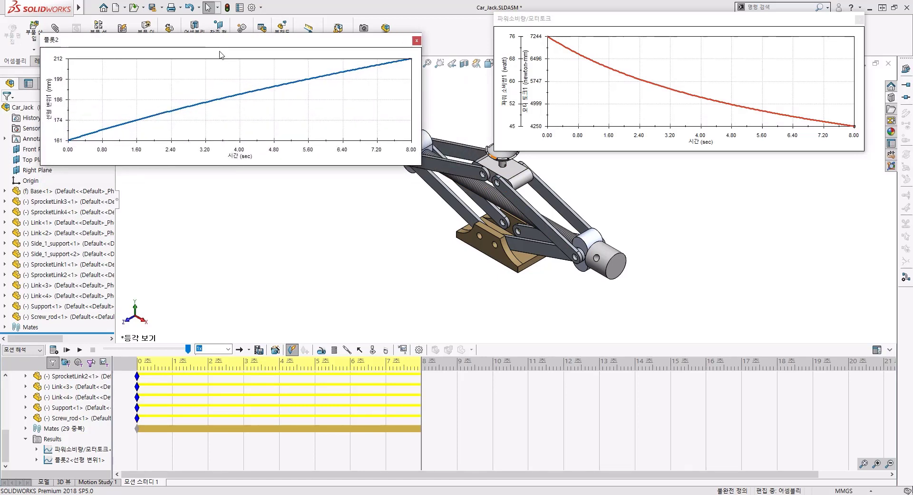
left_click_drag(219, 54, 263, 38)
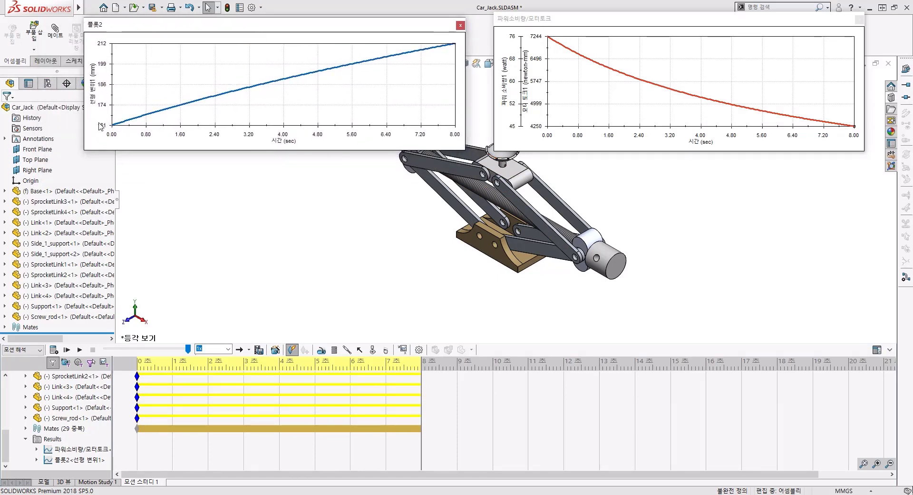
left_click(79, 349)
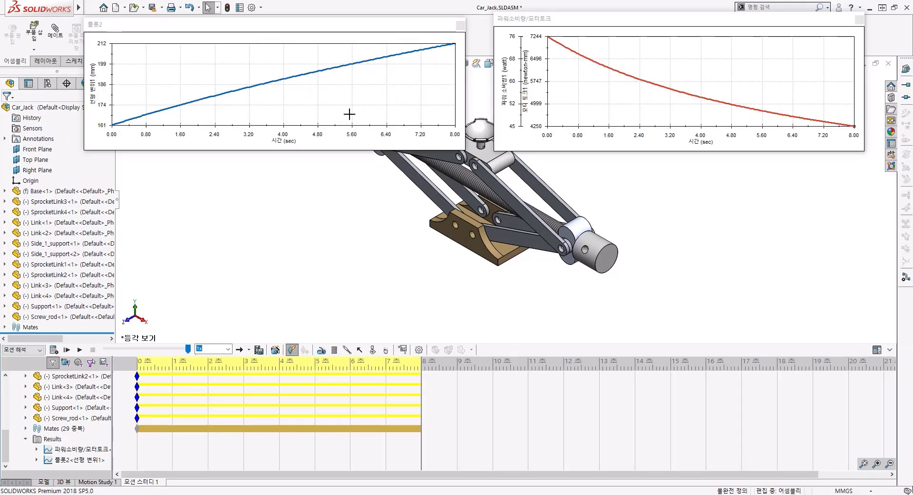
Step: Step through the motion from 0 s to about 7.5 s, comparing jack displacement with motor torque and power
scroll(421, 366, "up", 4)
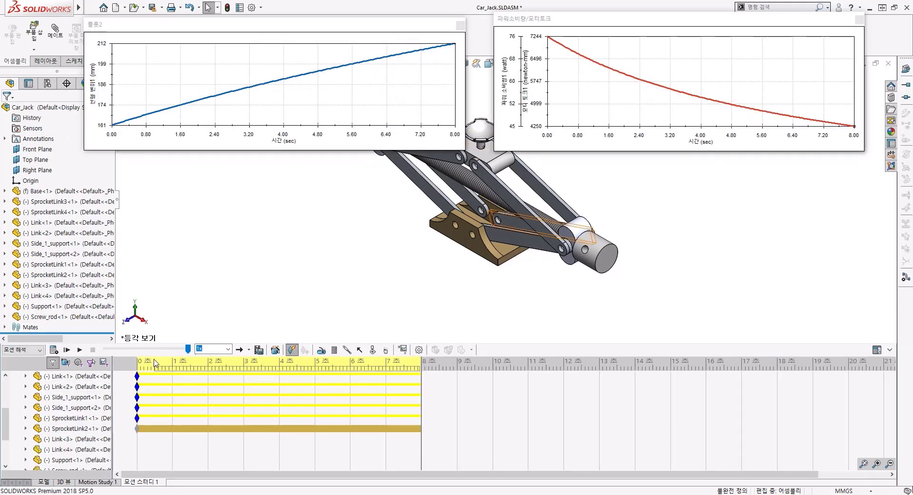
left_click_drag(421, 363, 60, 357)
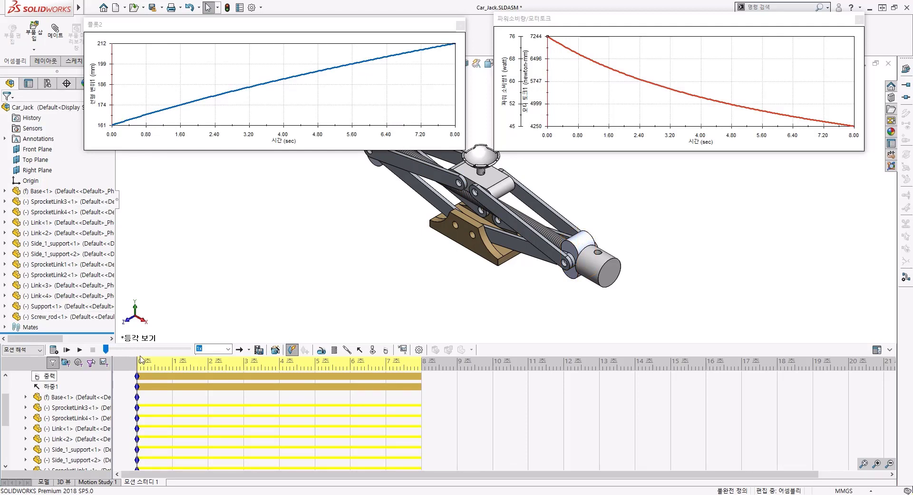
left_click_drag(138, 361, 194, 373)
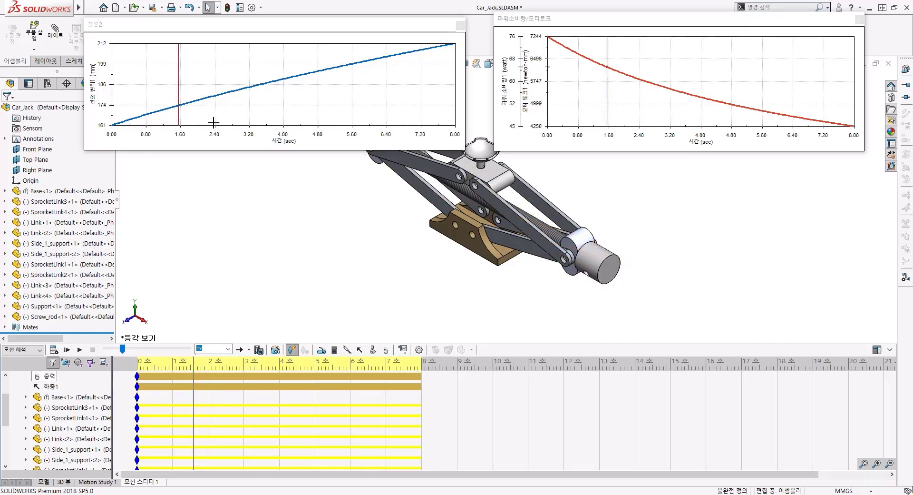
left_click(251, 82)
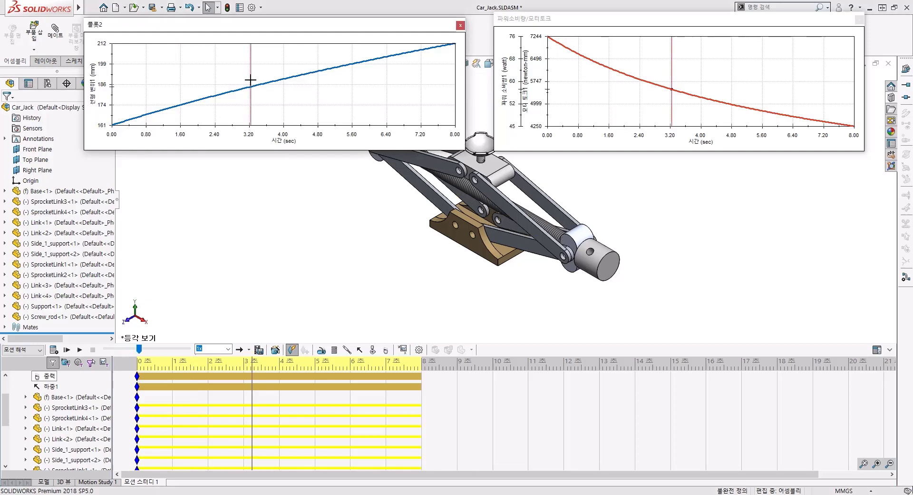
left_click(252, 81)
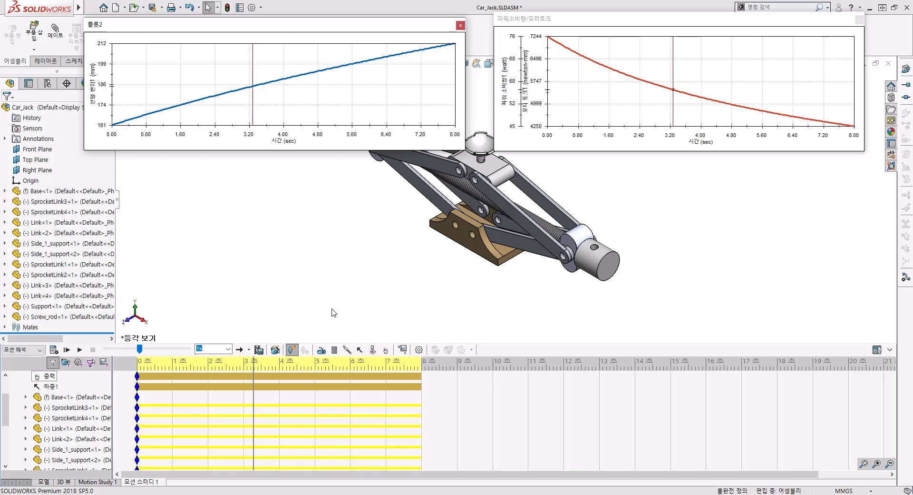
left_click_drag(262, 371, 404, 379)
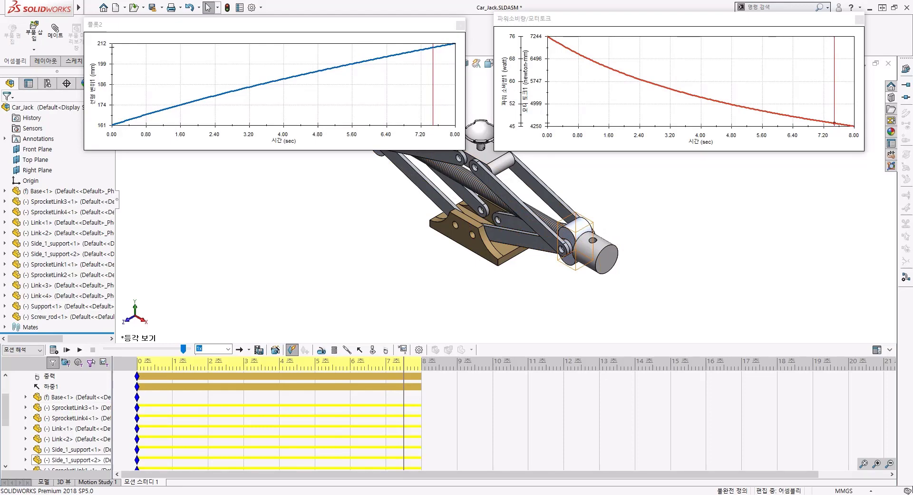
Step: Switch to Calculator, compute the jack's travel as 161 - 212, and close Calculator
left_click_drag(0, 85, 425, 135)
left_click(413, 224)
type("161")
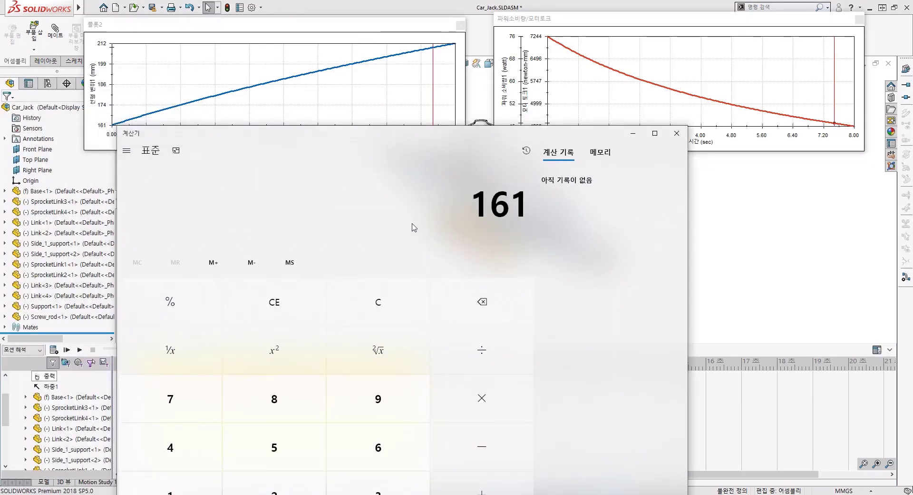
type(" - 212")
key("Return")
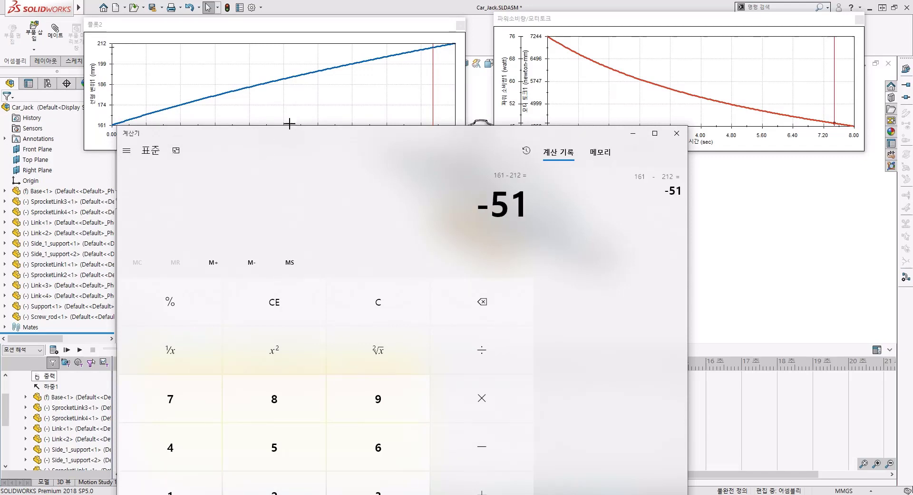
left_click(677, 133)
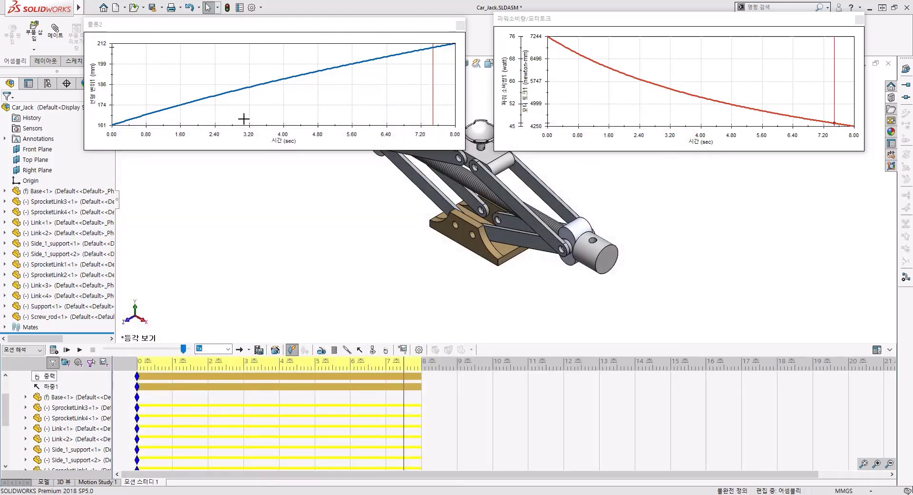
Step: Examine the displacement plot by moving its time marker from about 6.4 s to about 7.5 s
left_click(384, 112)
left_click_drag(384, 112, 432, 110)
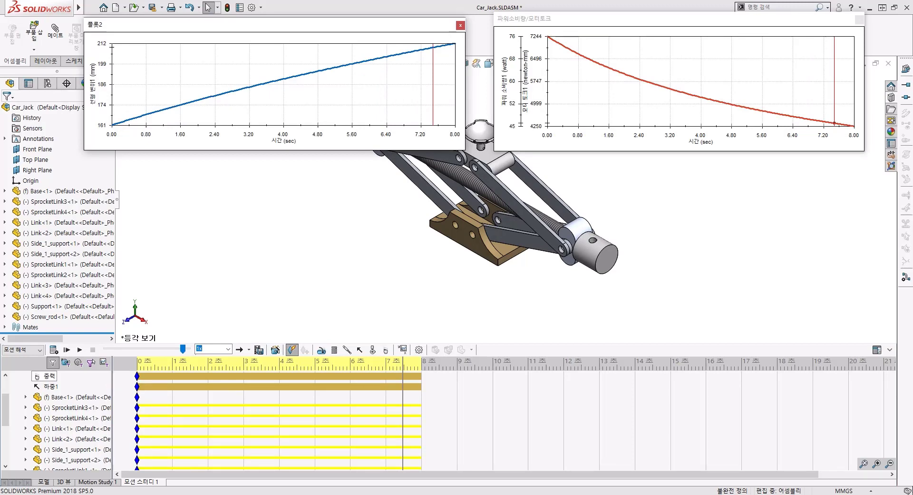
Step: Edit the displacement plot 플롯2 so its results are plotted against a new result (새 결과)
left_click_drag(110, 30, 144, 169)
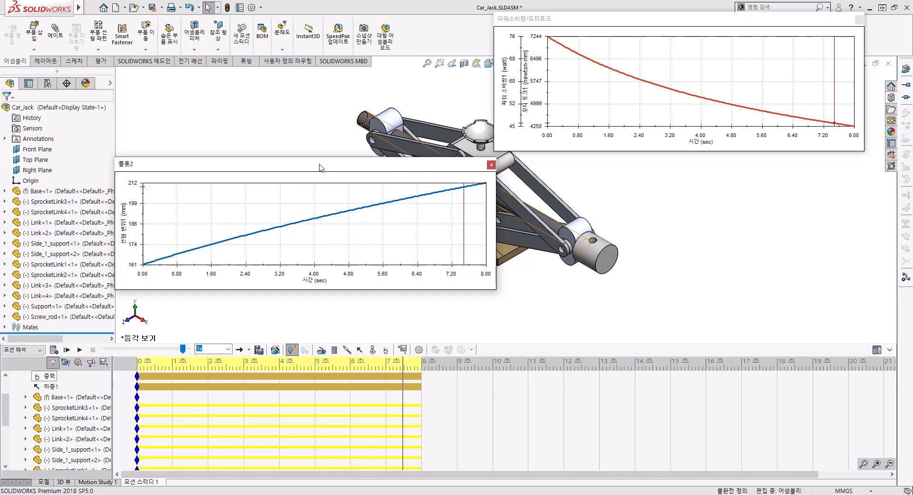
left_click_drag(319, 165, 269, 113)
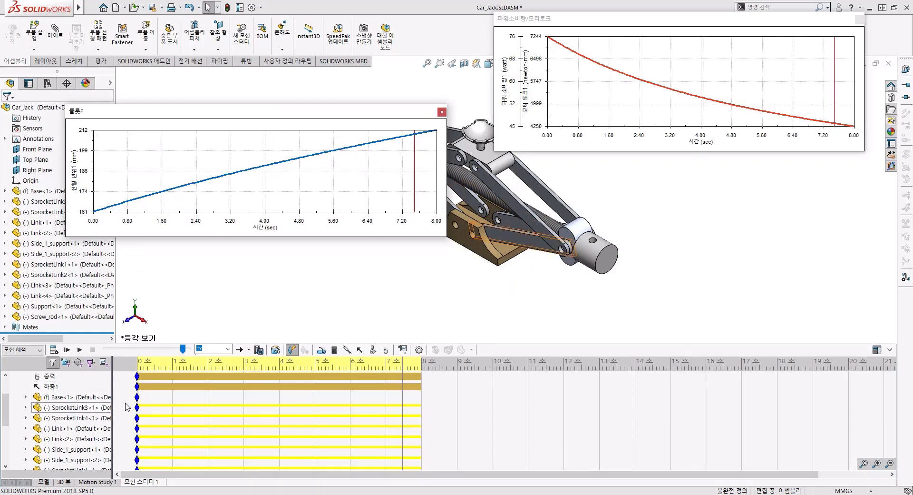
scroll(127, 406, "down", 5)
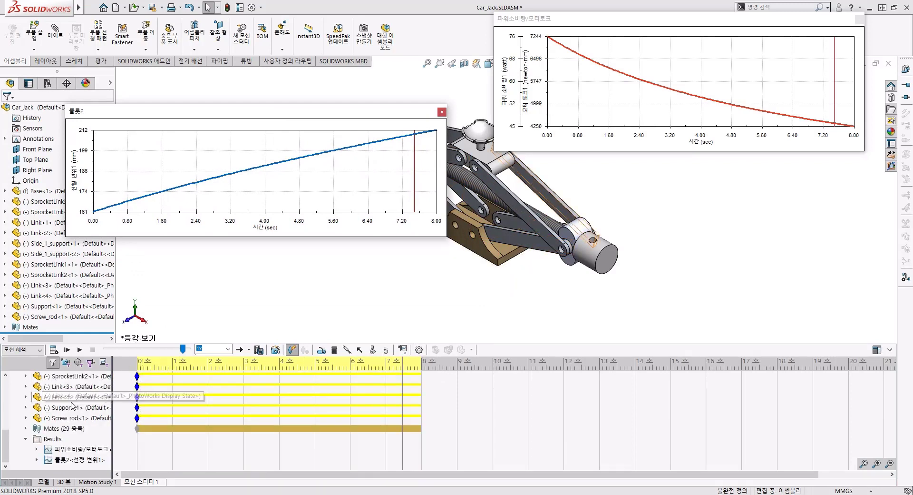
right_click(64, 460)
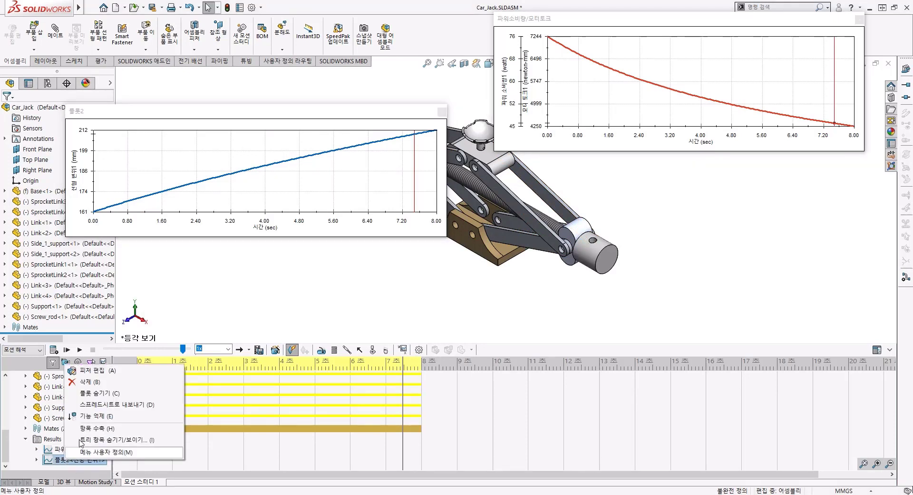
left_click(103, 370)
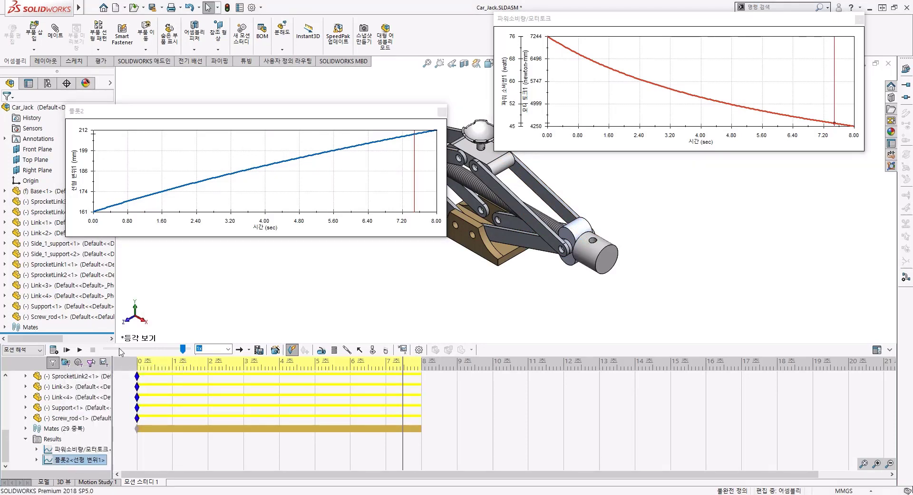
left_click_drag(163, 114, 287, 140)
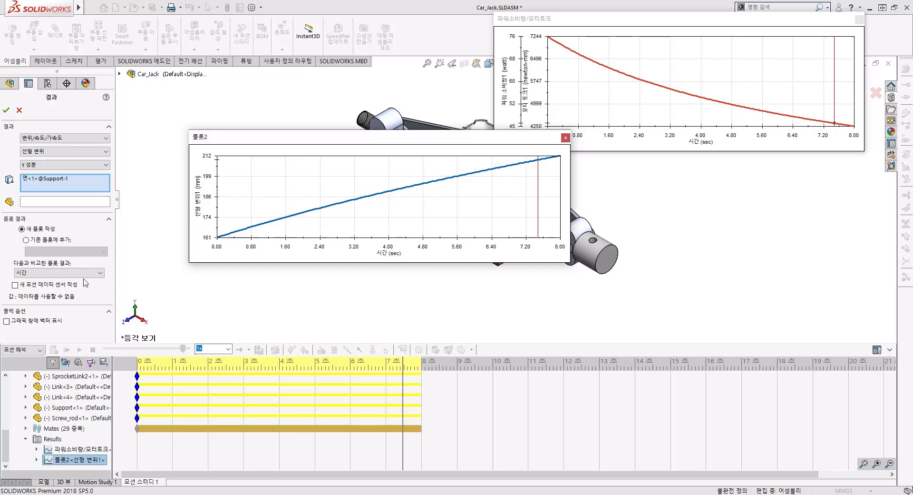
left_click(85, 273)
left_click(84, 275)
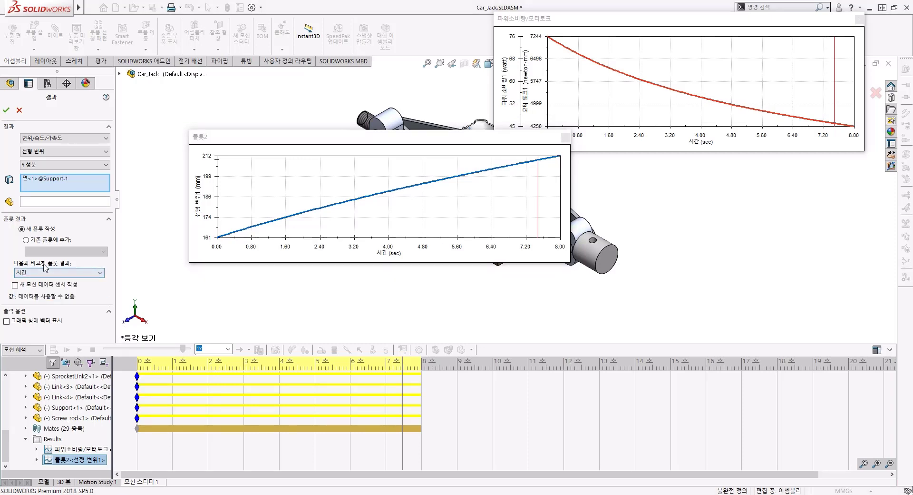
left_click(58, 271)
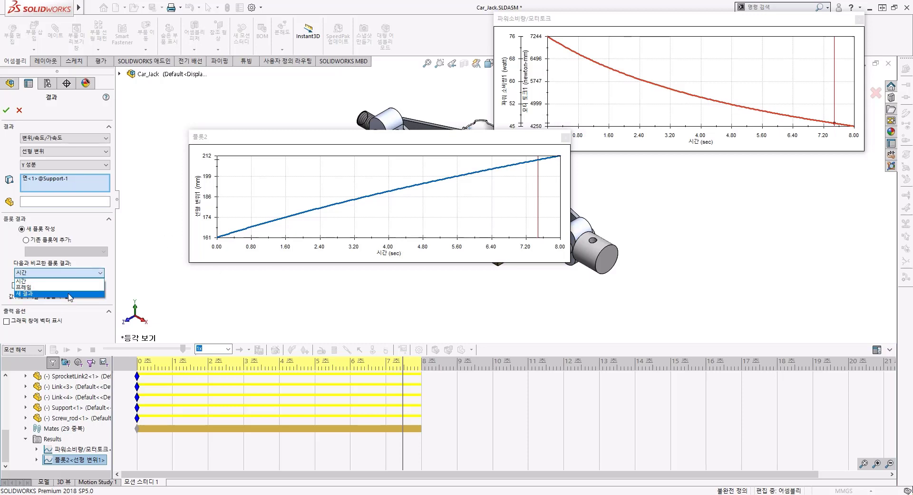
left_click(69, 294)
scroll(110, 319, "down", 1)
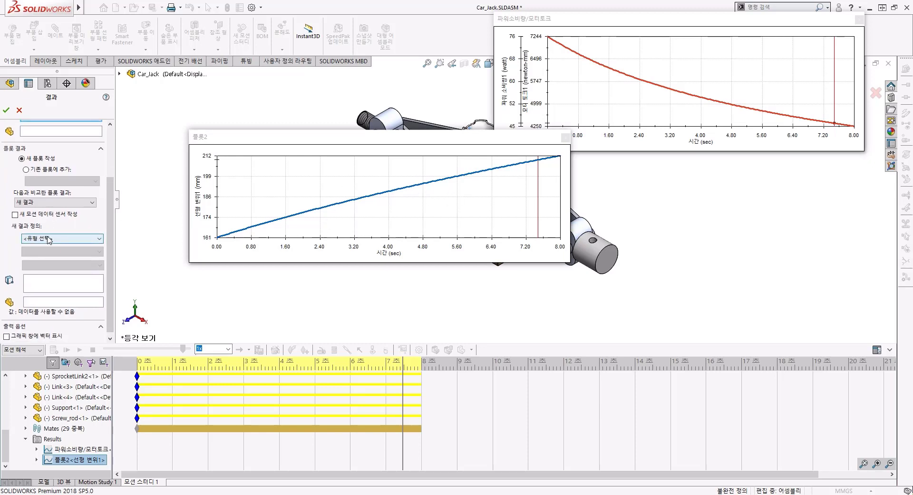
Step: Define the new result as the angular displacement (각변위) magnitude (크기) of 원형 모터2 and apply it to 플롯2
left_click(49, 239)
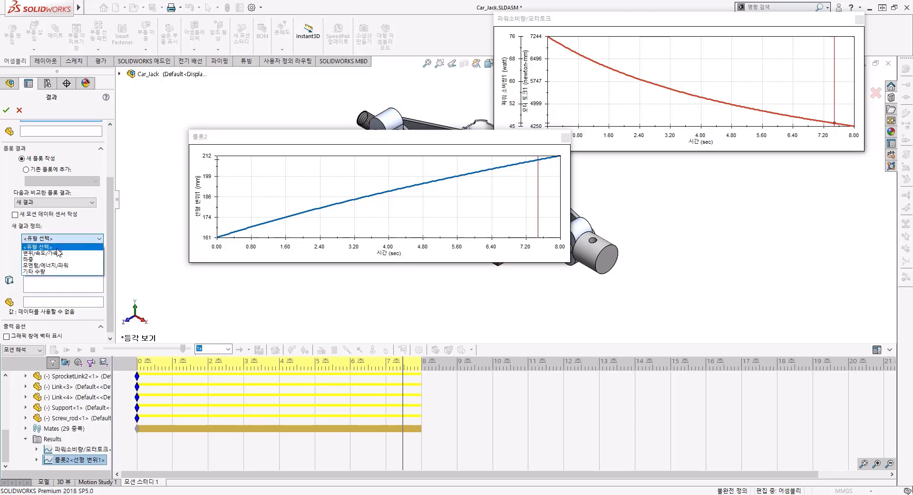
left_click(58, 253)
left_click(58, 252)
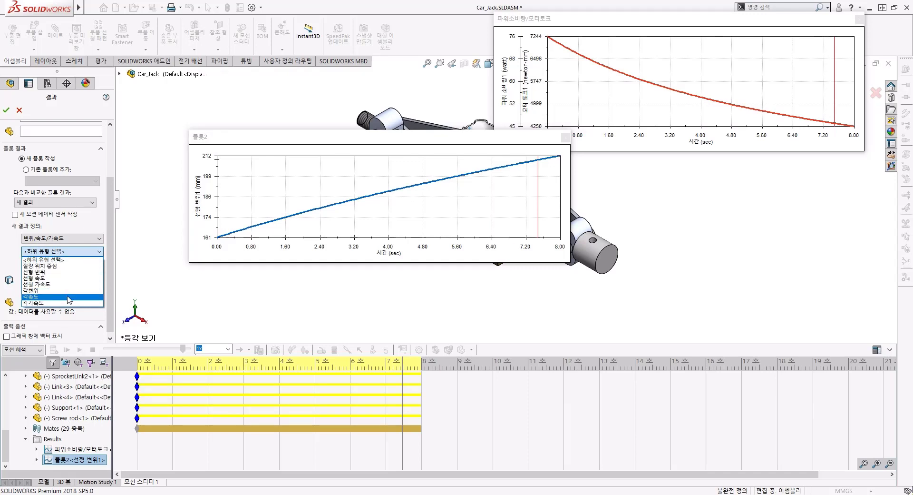
left_click(64, 289)
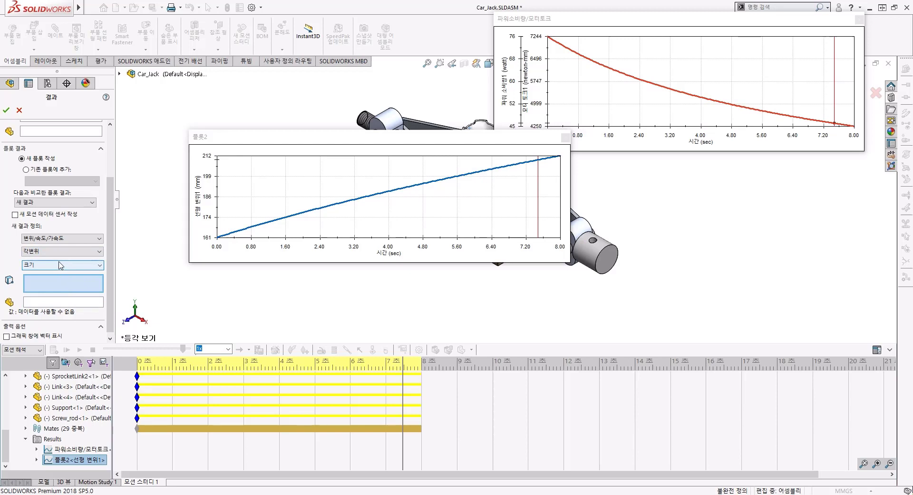
left_click(61, 264)
left_click(62, 267)
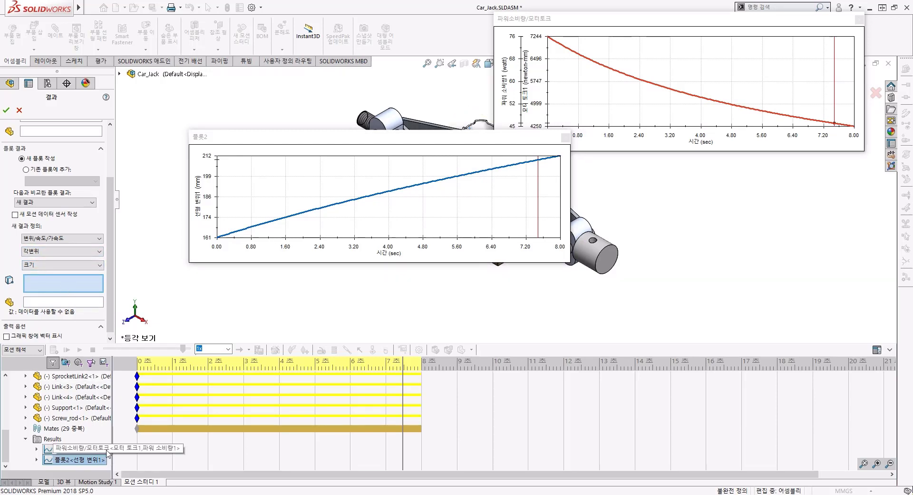
scroll(54, 407, "up", 4)
left_click(54, 406)
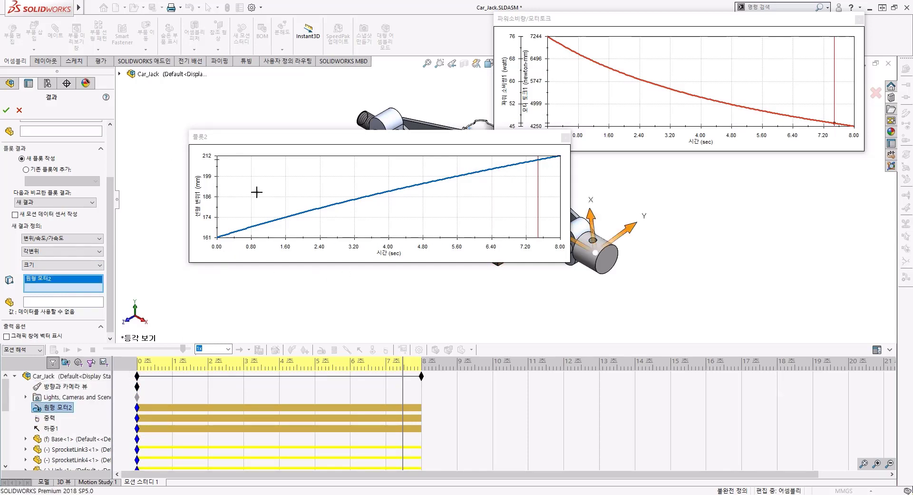
left_click(6, 110)
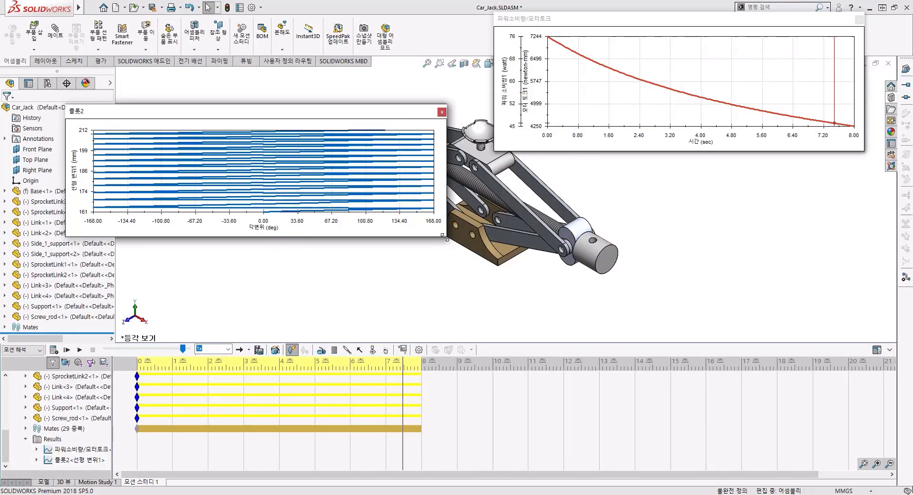
Step: Enlarge the 플롯2 window, move it clear of the jack model, and play back the motion
left_click_drag(443, 236, 491, 292)
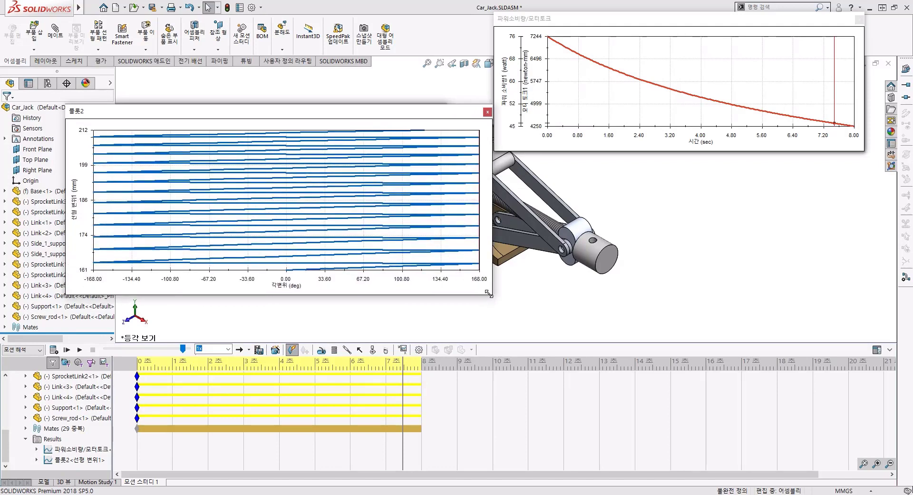
left_click_drag(268, 113, 223, 6)
left_click(79, 350)
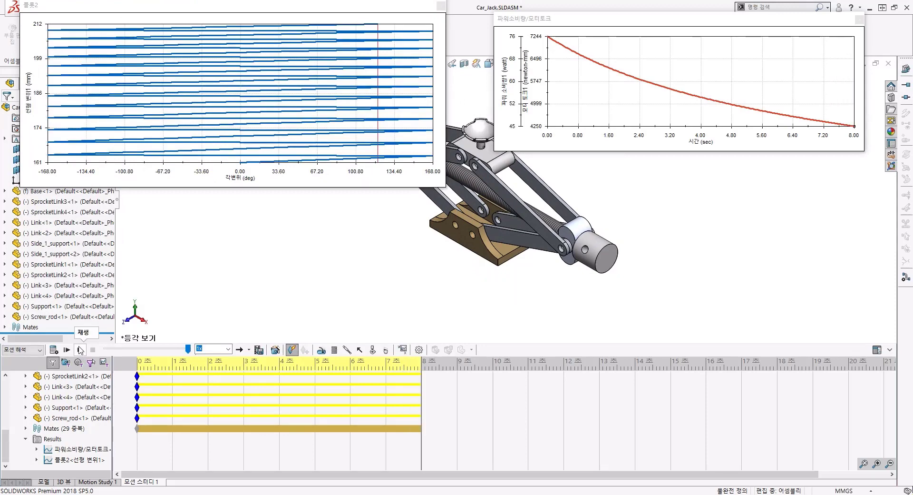
left_click(80, 349)
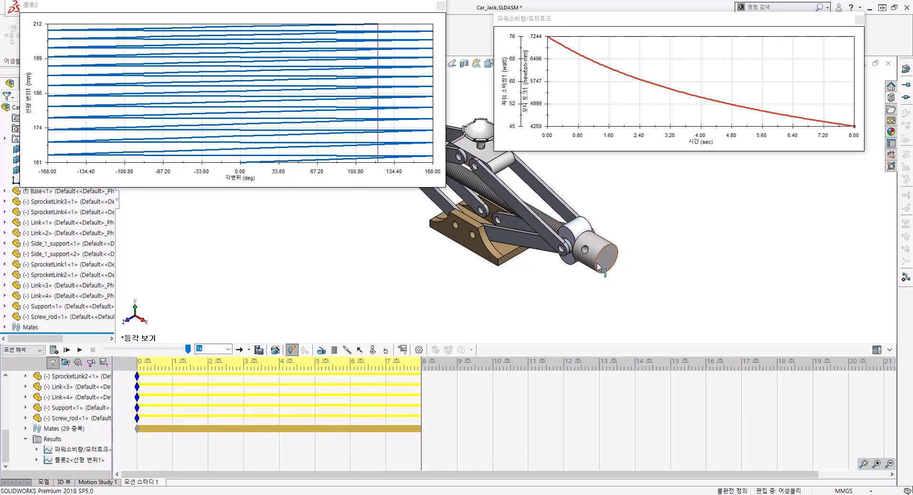
left_click(245, 177)
double_click(245, 176)
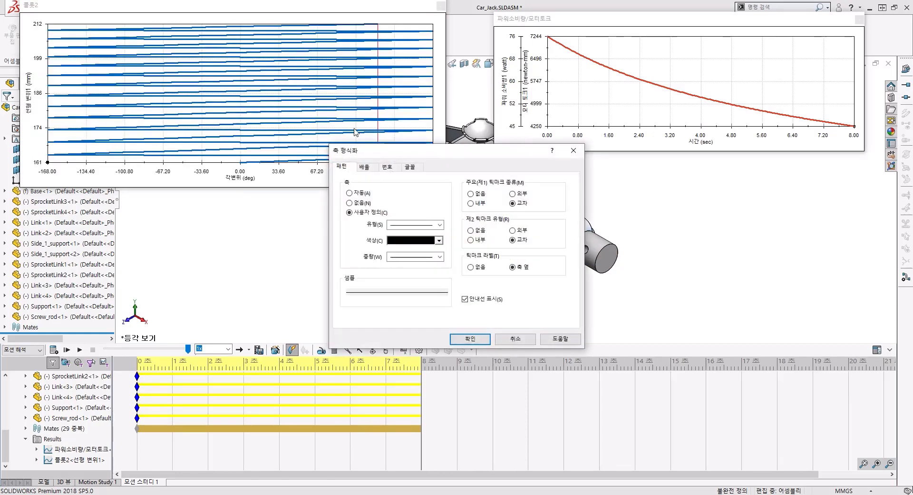
left_click(573, 150)
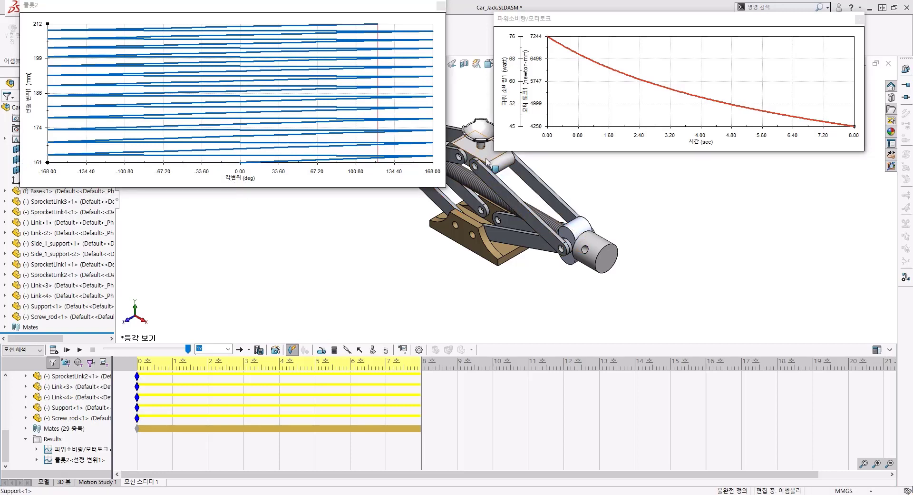
Step: Shrink the 플롯2 window and place it beside the torque and power plot, leaving the screw rod deselected
left_click(599, 252)
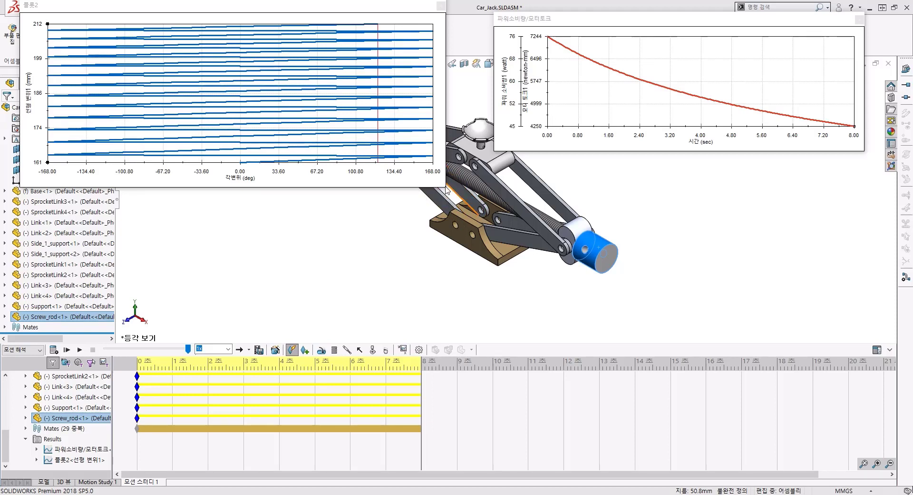
left_click_drag(445, 189, 416, 155)
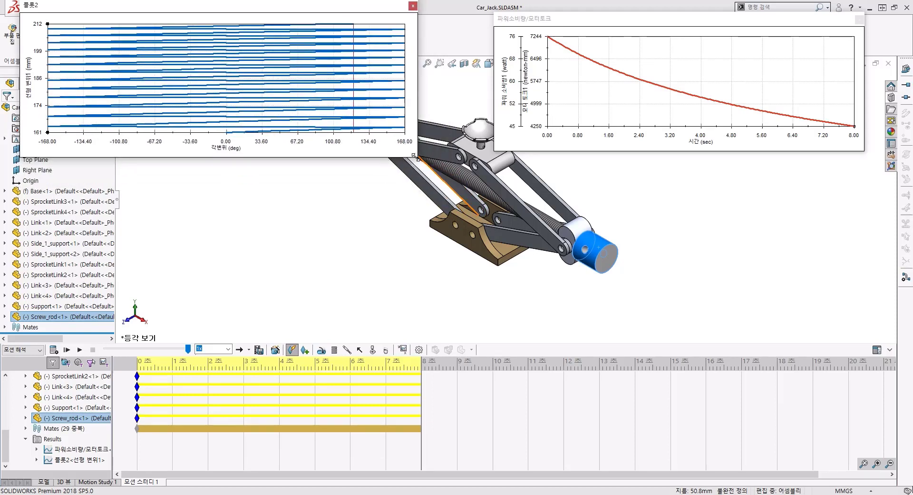
left_click_drag(151, 10, 194, 47)
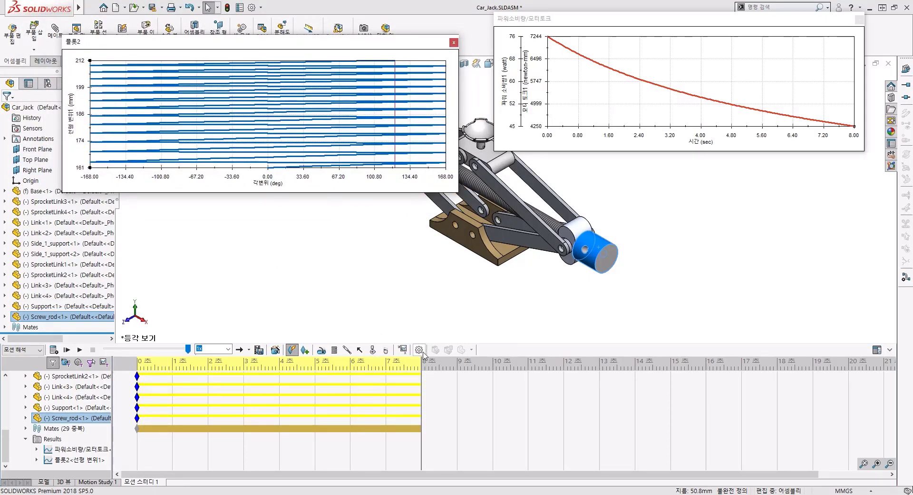
left_click(408, 317)
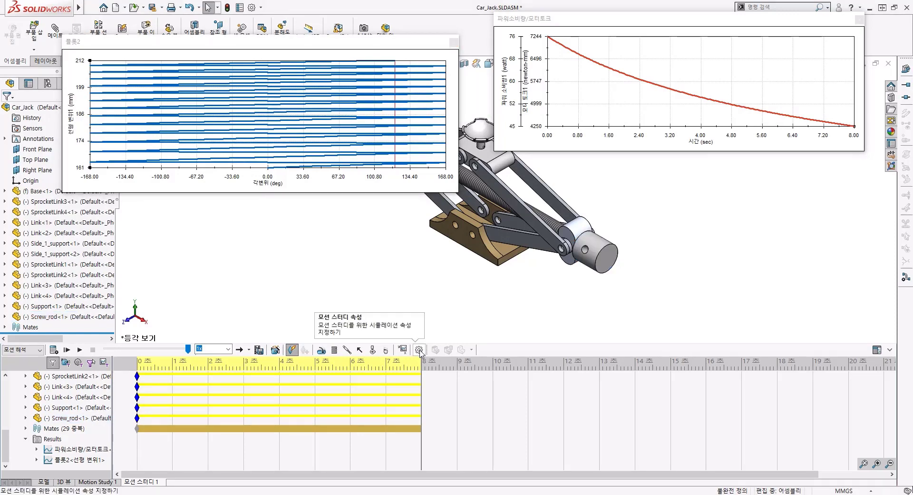
Step: Change the Motion Analysis frames per second in the motion study properties and recalculate the study
left_click(419, 349)
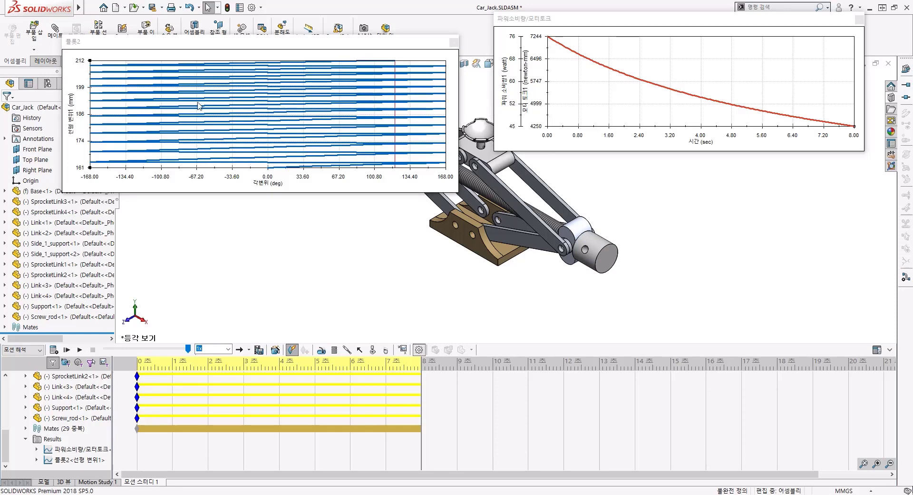
left_click_drag(167, 43, 338, 73)
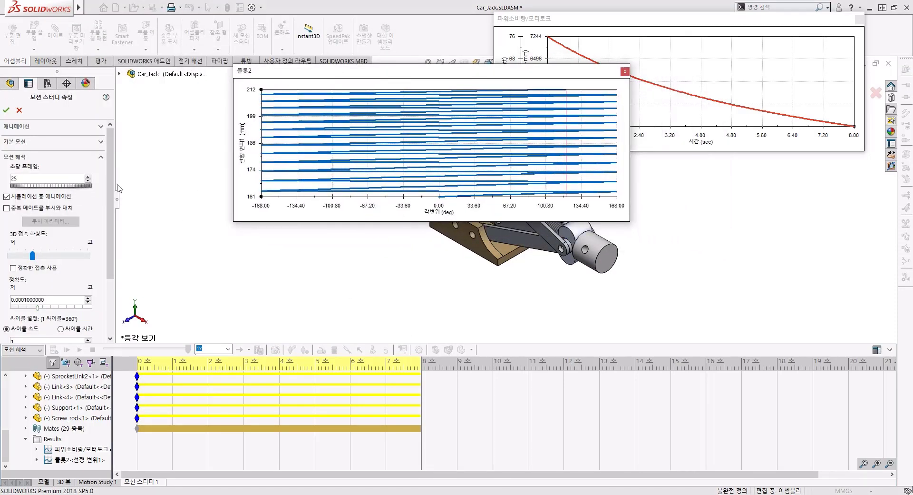
left_click(42, 142)
left_click(46, 128)
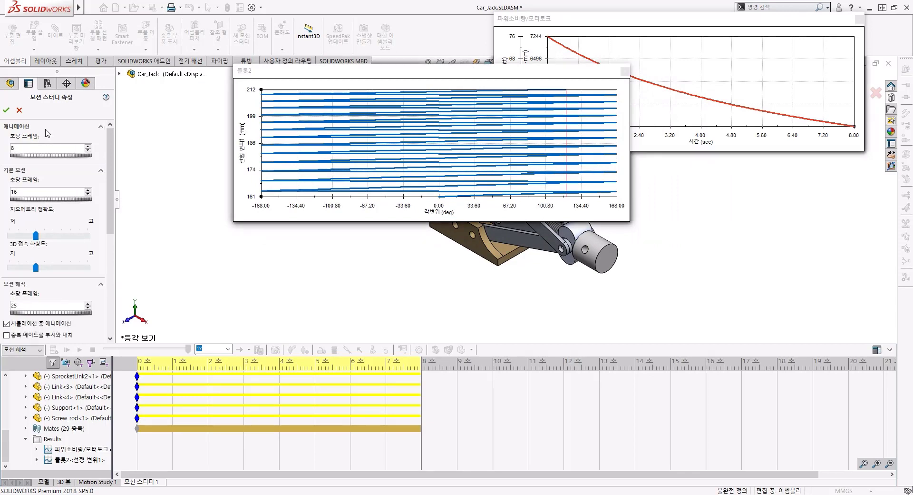
left_click(47, 127)
left_click(46, 143)
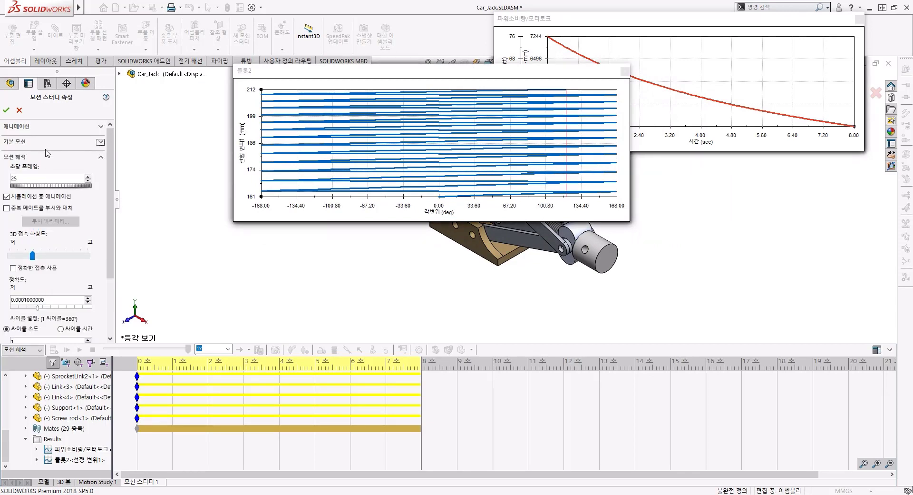
double_click(55, 181)
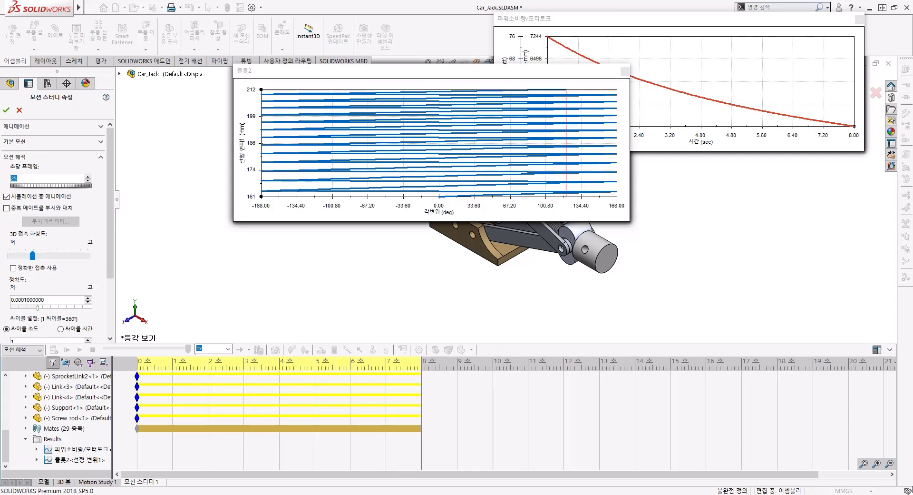
double_click(27, 177)
left_click(7, 110)
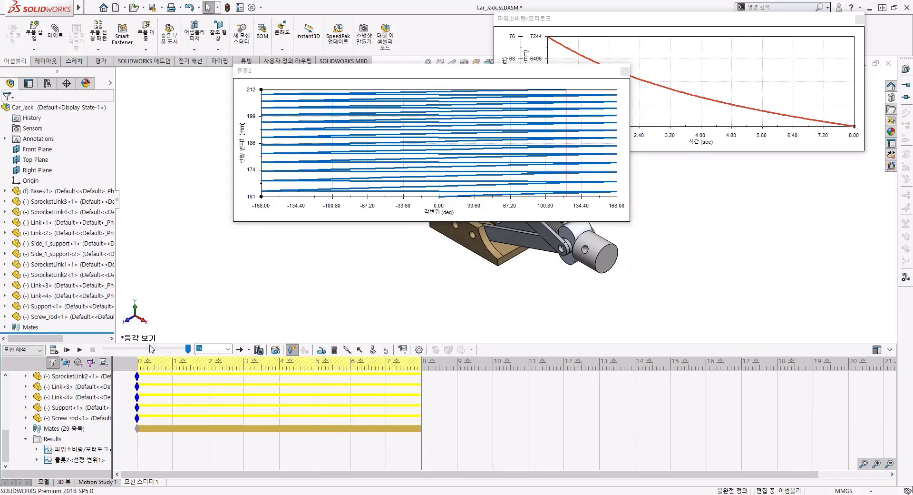
left_click(53, 350)
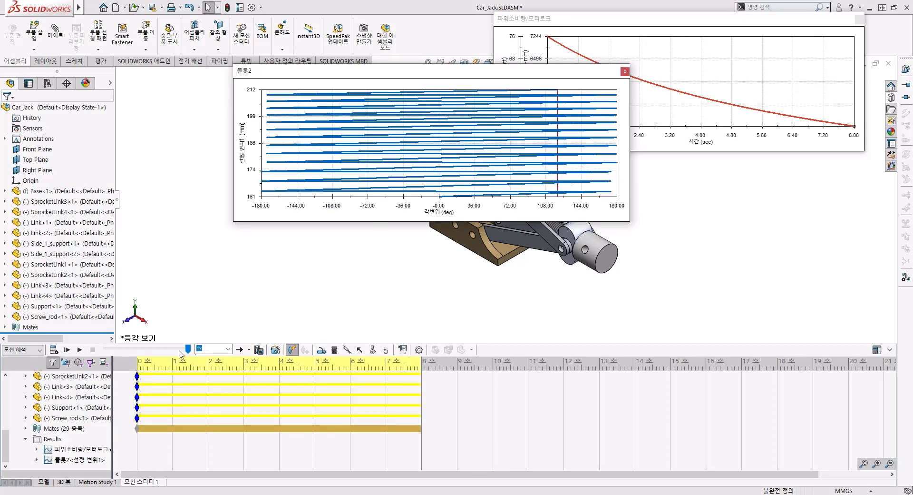
Step: Play back the motion, then replay it at 0.25x speed with 플롯2 beside the torque and power plot
left_click(79, 350)
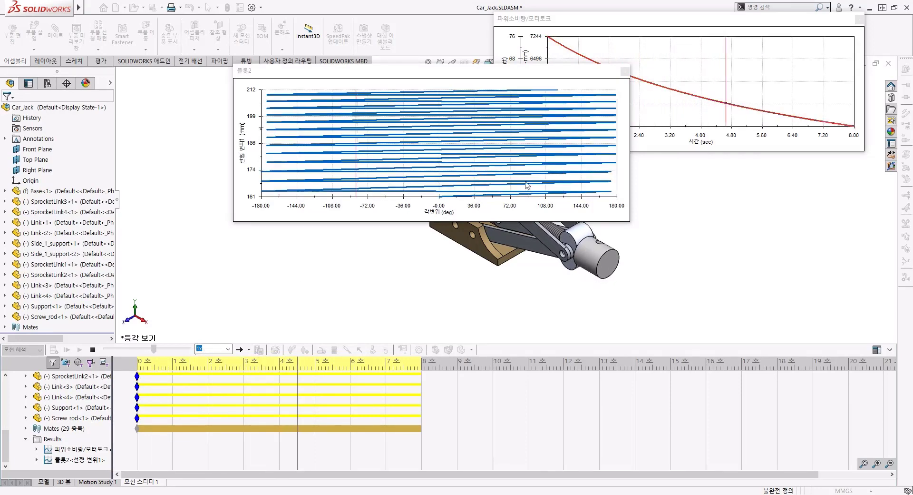
left_click_drag(512, 75, 491, 72)
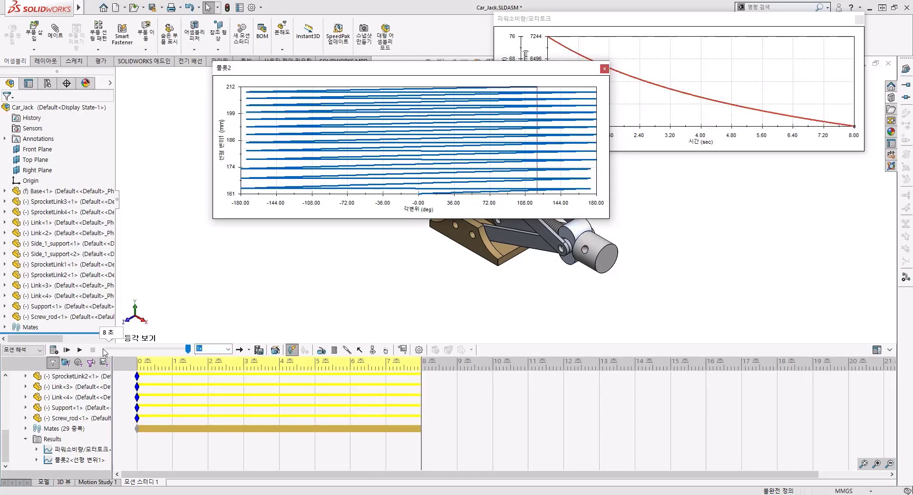
left_click(229, 349)
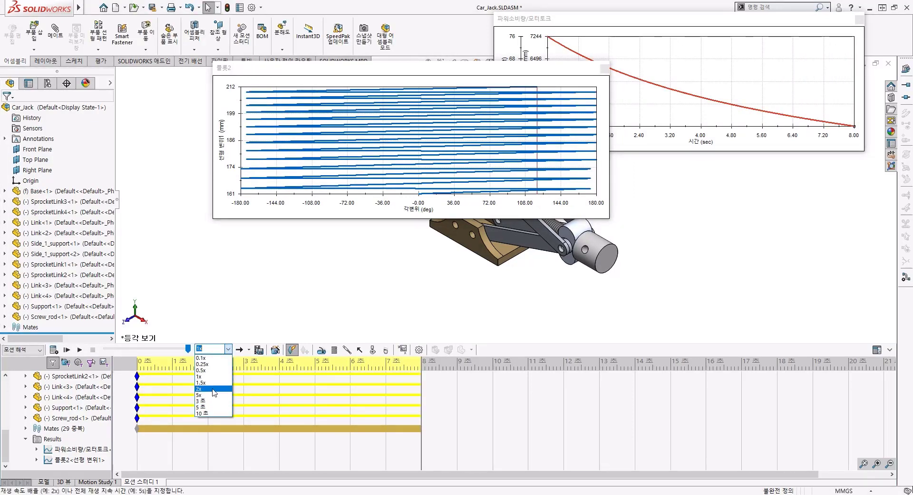
left_click(203, 363)
left_click(54, 350)
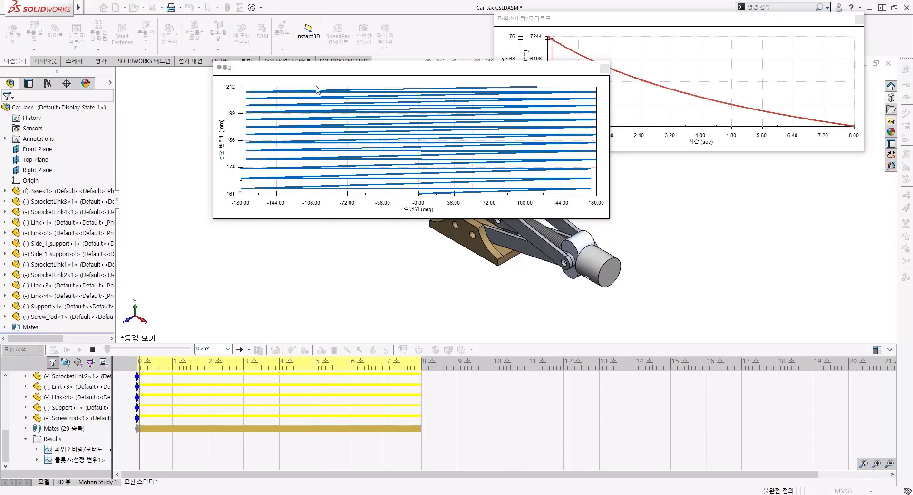
left_click_drag(381, 74, 241, 57)
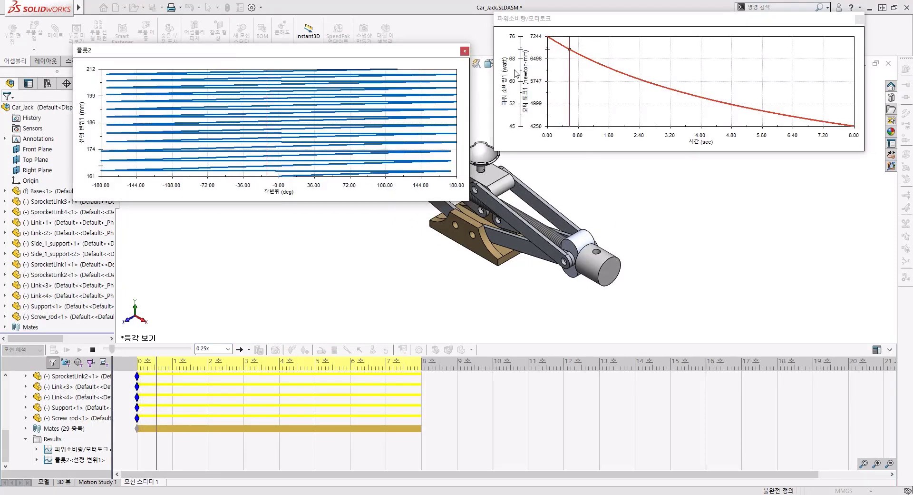